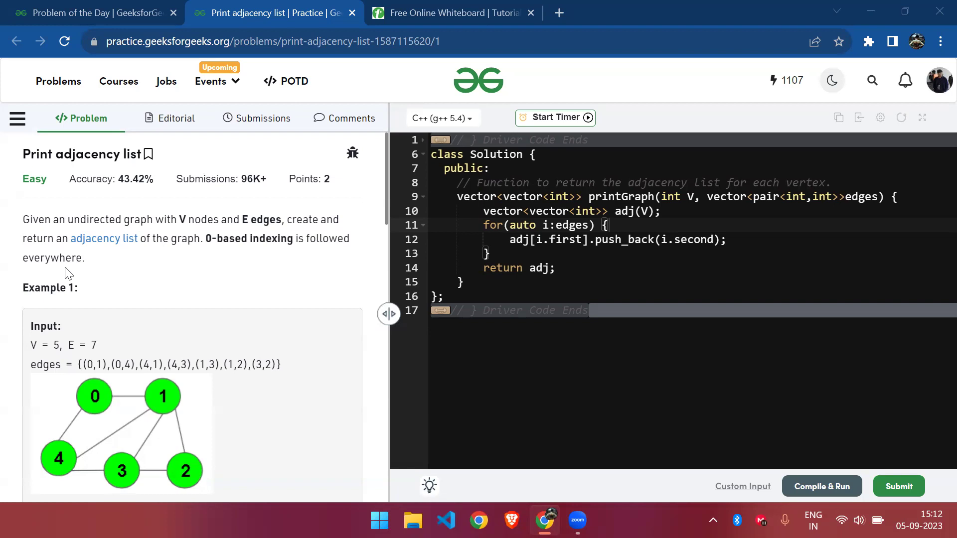
Highlight the undirected graph and V nodes, E edges phrases, then go to the whiteboard
left_click_drag(2, 220, 194, 220)
left_click(212, 240)
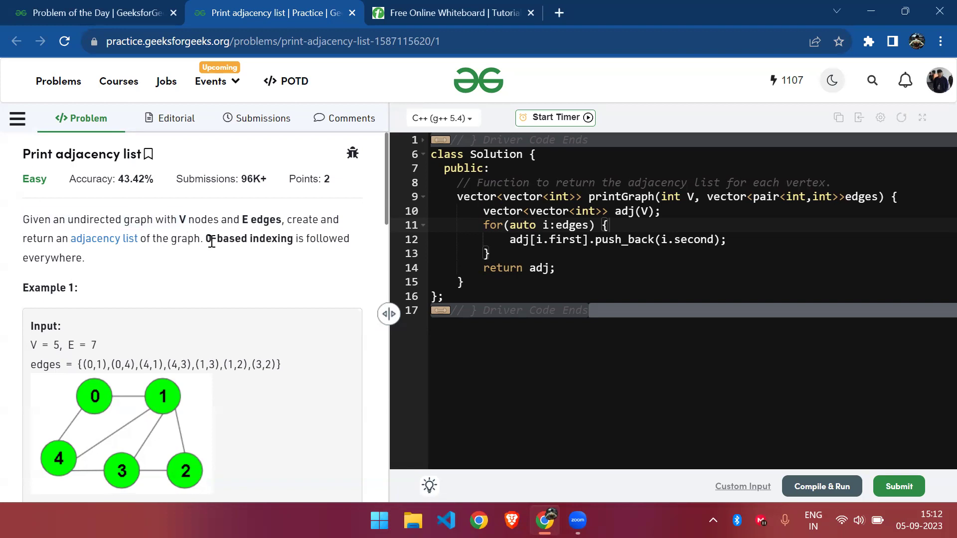
left_click_drag(75, 219, 168, 220)
left_click(291, 221)
left_click_drag(182, 221, 287, 221)
left_click(300, 249)
left_click(417, 6)
On a new third board, sketch three node circles joined by edge lines
left_click(421, 75)
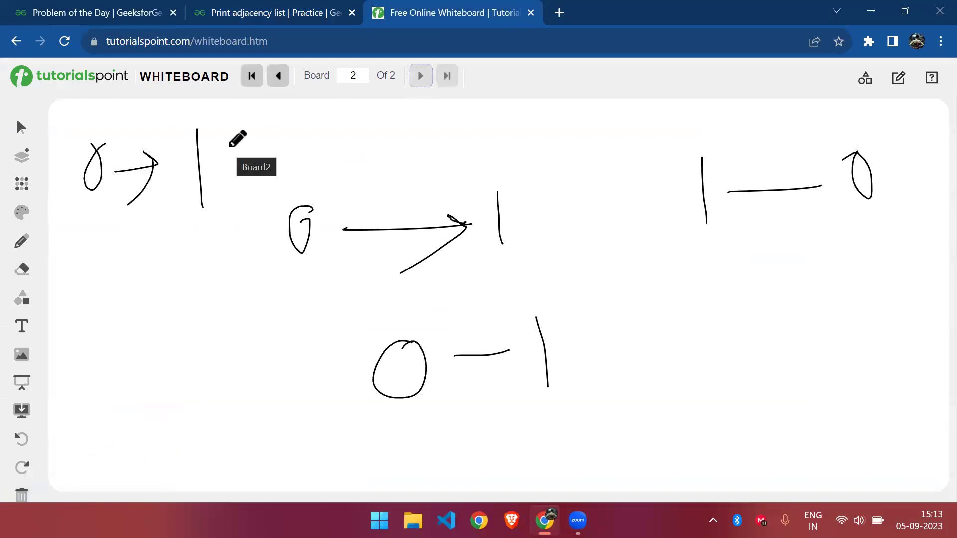
left_click(22, 157)
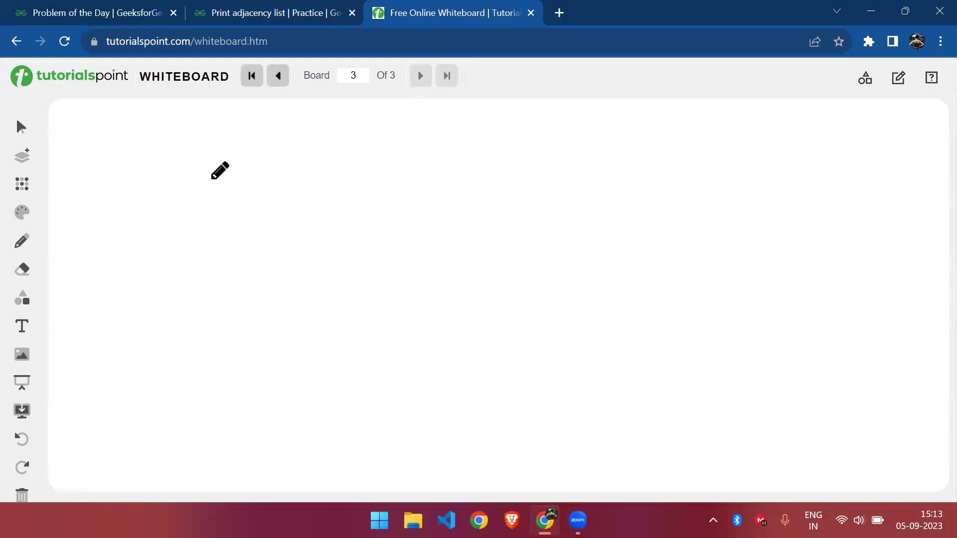
mouse_move(201, 190)
left_mouse_down()
mouse_move(248, 269)
mouse_move(195, 217)
left_mouse_up()
left_click_drag(248, 236, 302, 233)
mouse_move(389, 203)
left_mouse_down()
mouse_move(415, 221)
mouse_move(538, 204)
left_mouse_up()
left_click_drag(602, 173, 605, 195)
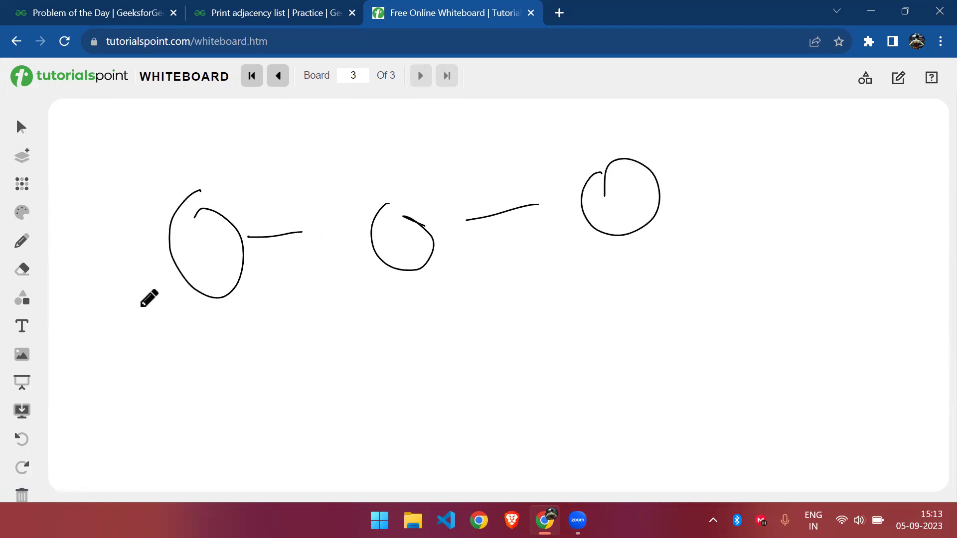
Draw curves under each node, double the last edge, then highlight 'return an adjacency list'
left_click_drag(162, 330, 225, 323)
left_click_drag(386, 303, 502, 298)
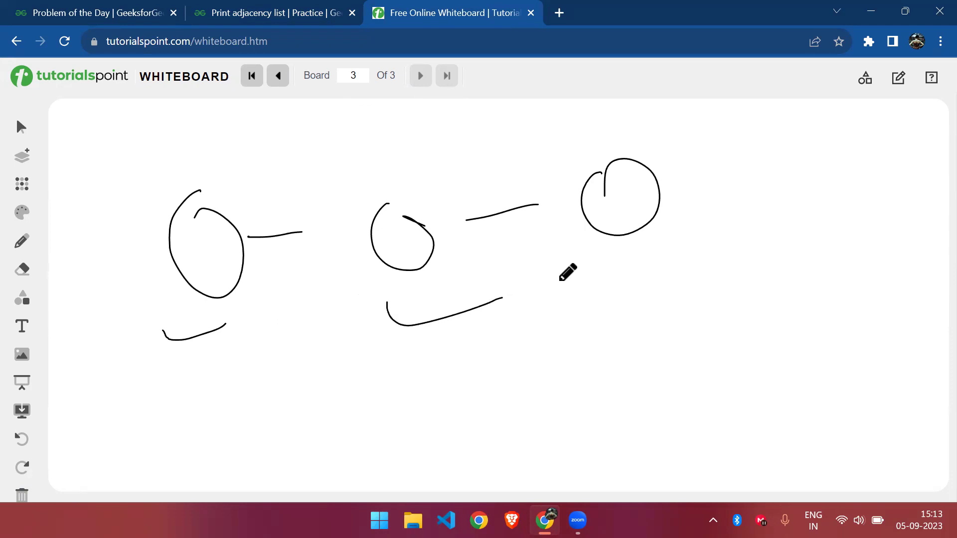
left_click_drag(641, 256, 725, 235)
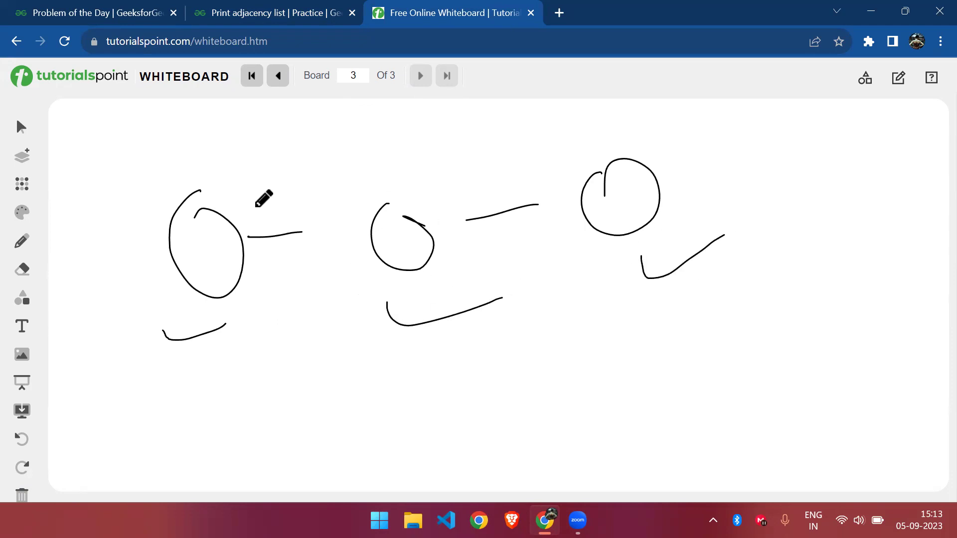
left_click_drag(247, 237, 305, 232)
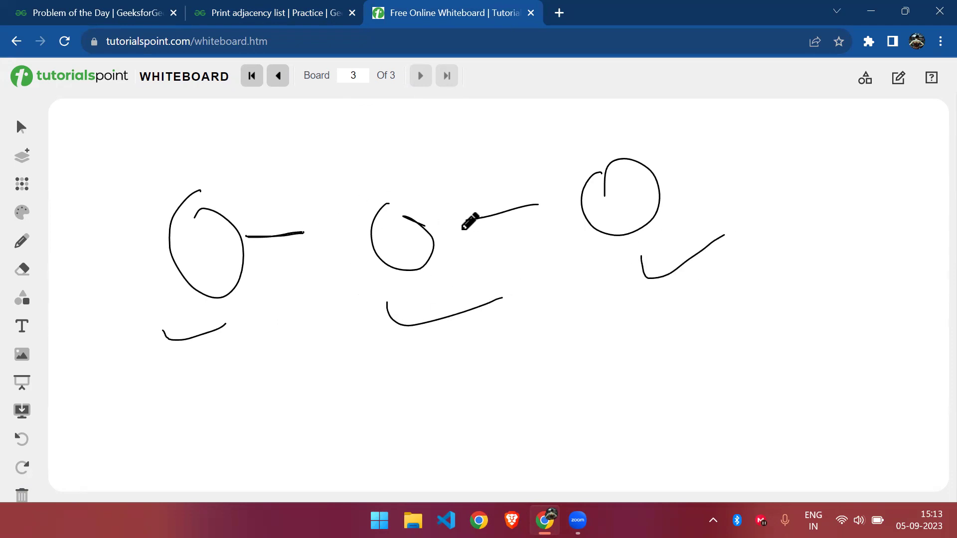
left_click_drag(461, 230, 573, 216)
key("ctrl+shift+Tab")
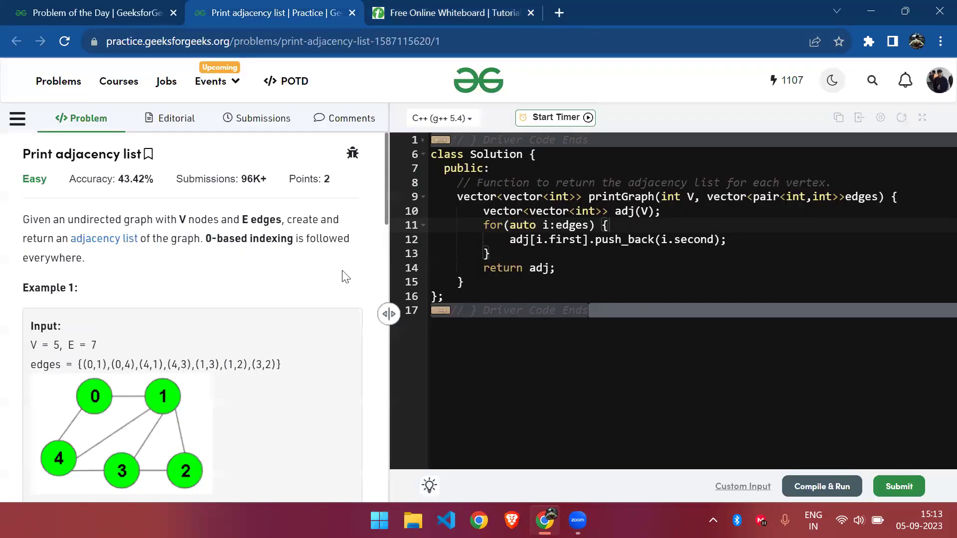
left_click_drag(23, 238, 195, 238)
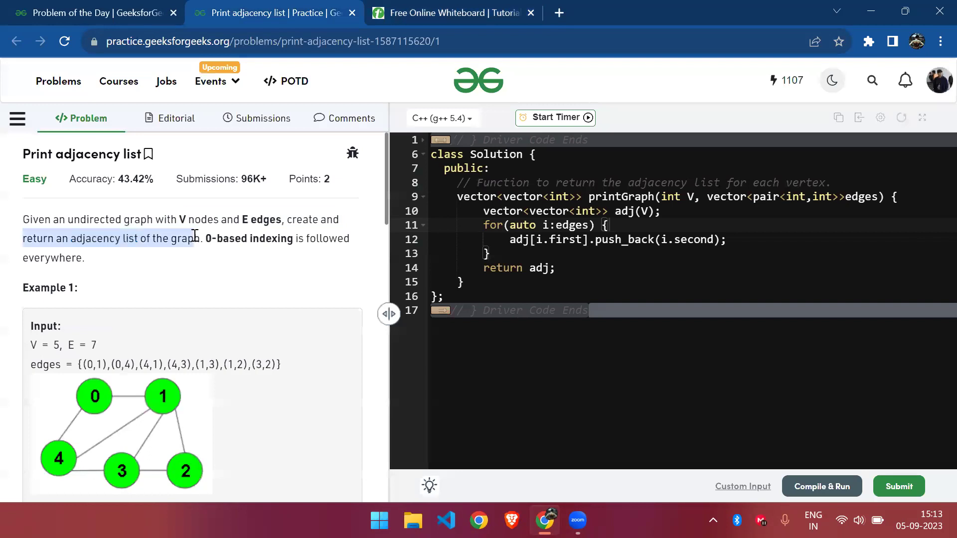
Add a fourth board with a circled 1, then go back to the first board
left_click(472, 8)
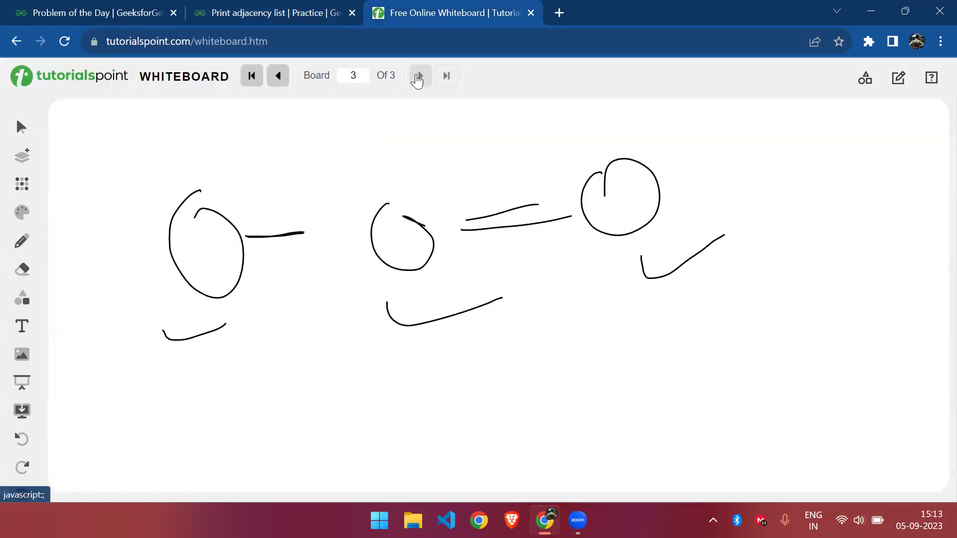
left_click(22, 156)
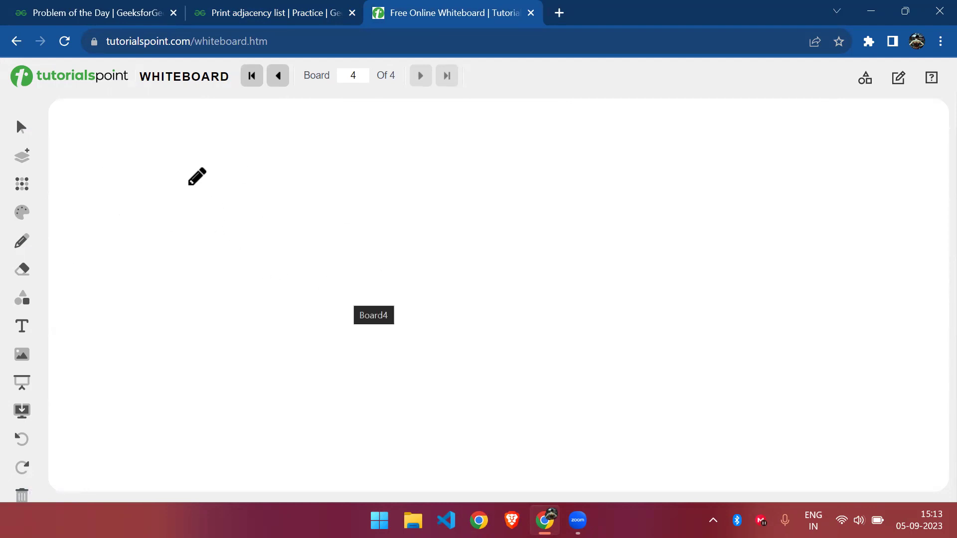
left_click_drag(188, 184, 185, 224)
left_click_drag(195, 165, 174, 150)
left_click(275, 82)
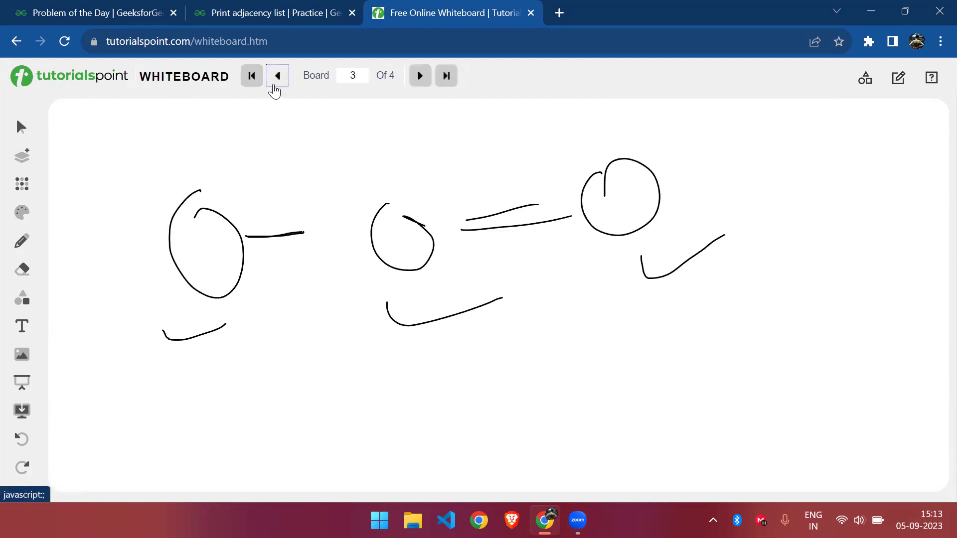
left_click(276, 83)
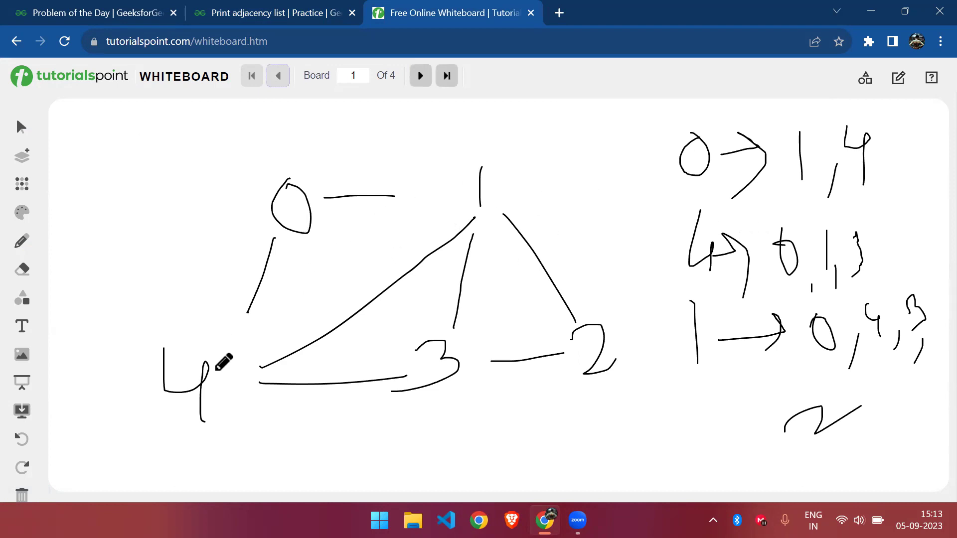
Annotate the first board's graph: underline node 4, fix labels, and circle nodes 3 and 2
left_click_drag(217, 431, 162, 453)
left_click_drag(480, 207, 503, 199)
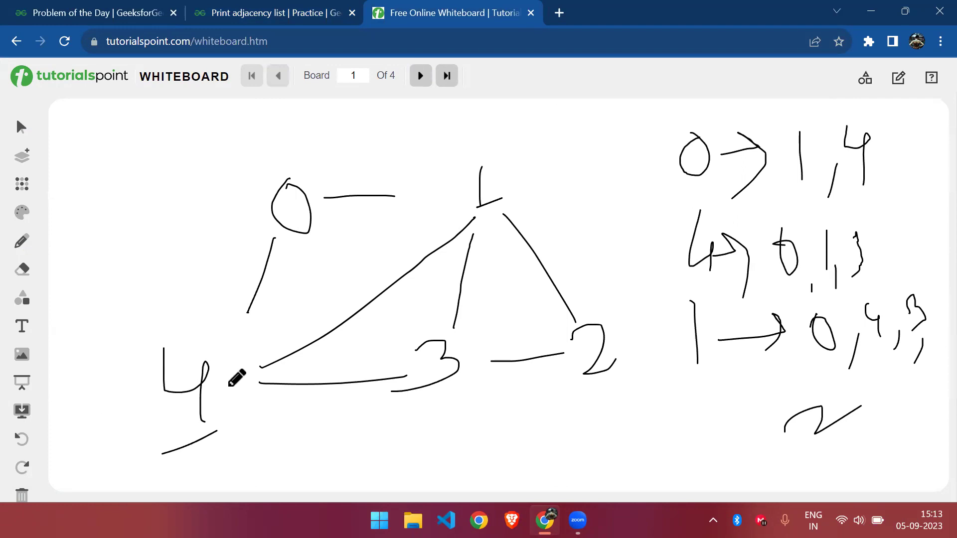
mouse_move(841, 239)
left_mouse_down()
mouse_move(860, 236)
mouse_move(841, 283)
left_mouse_up()
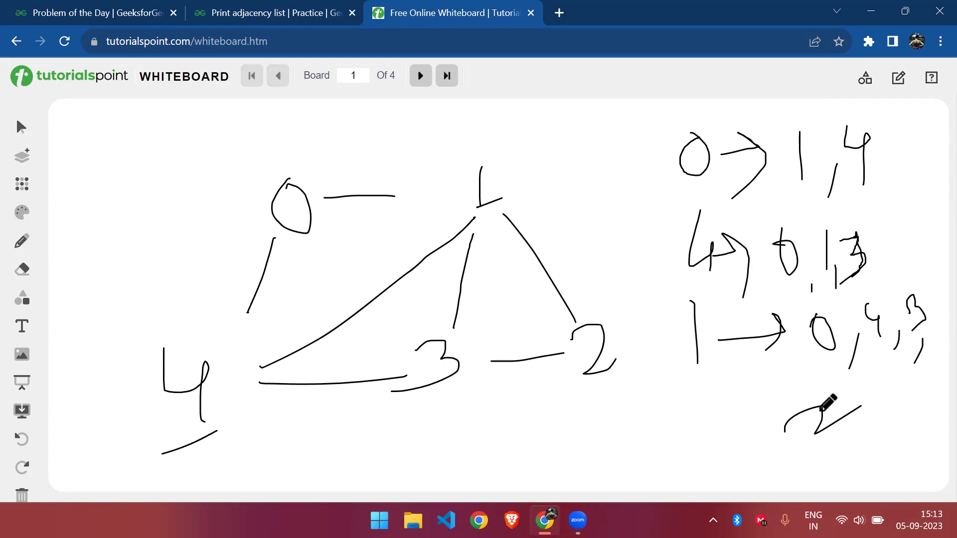
left_click_drag(461, 321, 389, 301)
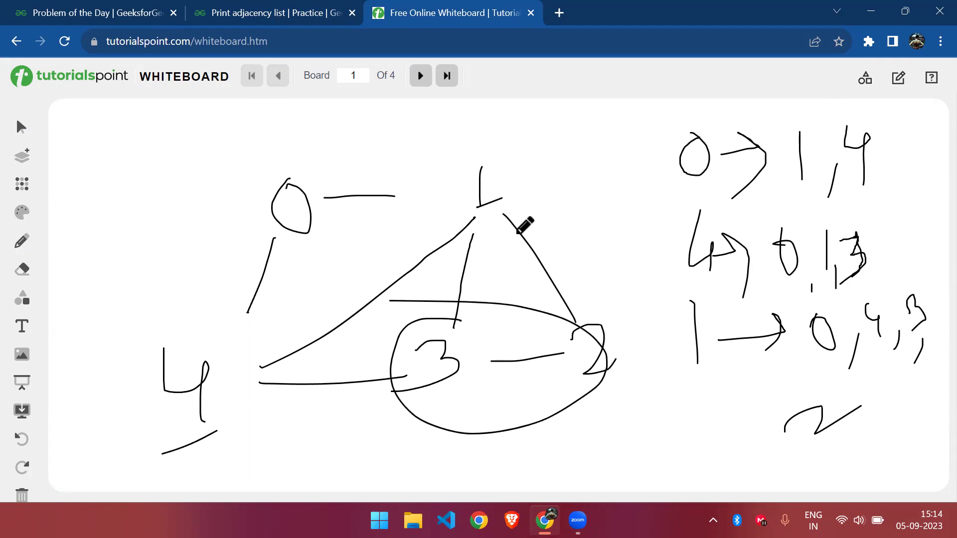
On board 4, draw a 0→1 arrow
left_click(421, 76)
left_click(421, 75)
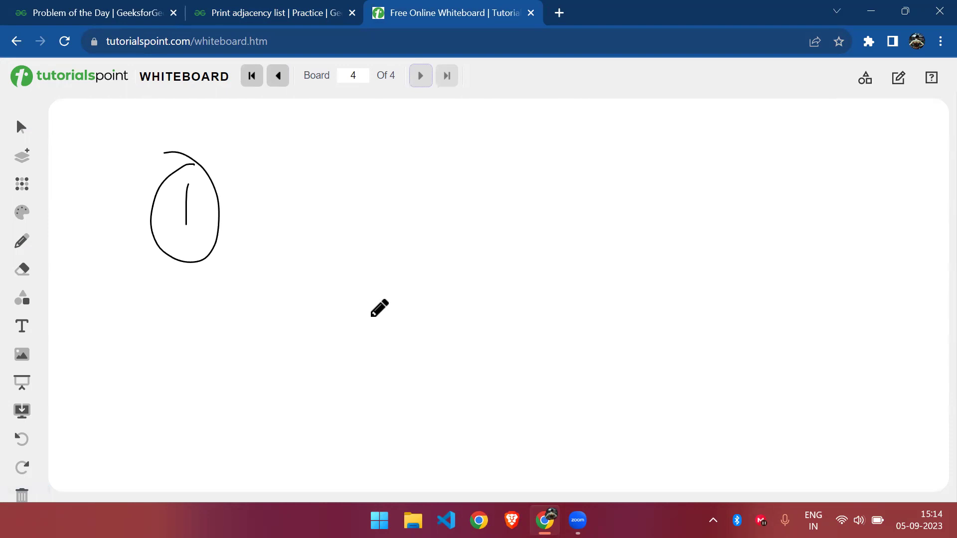
mouse_move(352, 264)
left_mouse_down()
mouse_move(363, 277)
mouse_move(509, 254)
mouse_move(495, 248)
left_mouse_up()
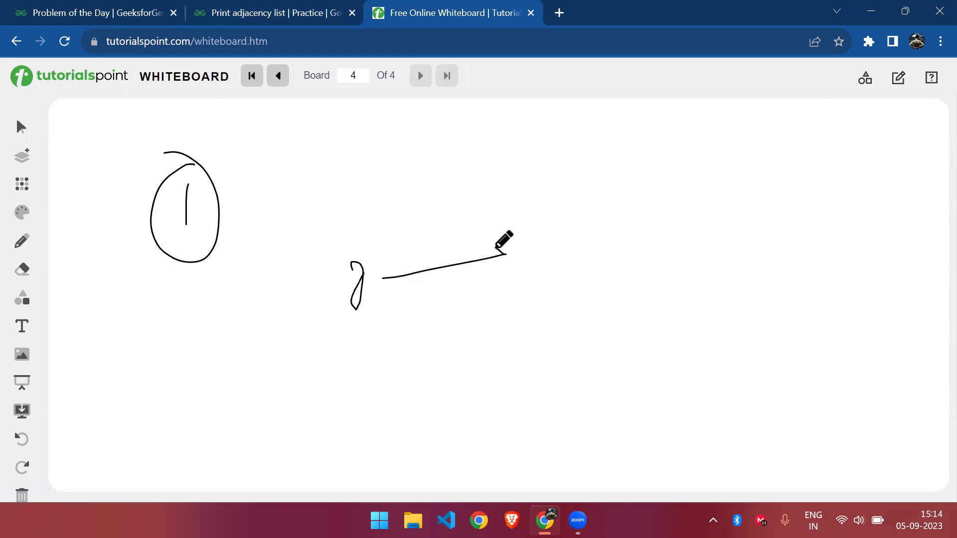
left_click_drag(551, 222, 542, 285)
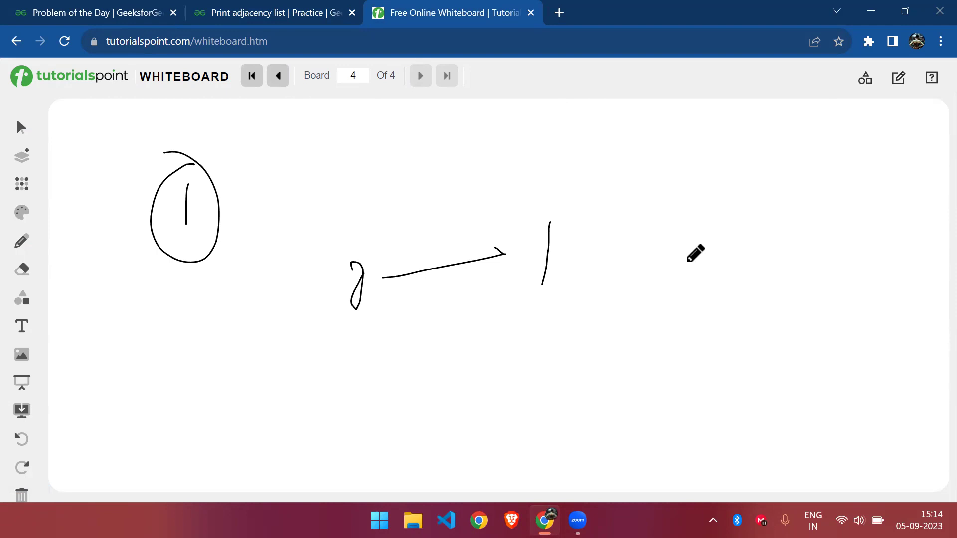
Sketch the edges 0–1 and 1–0 beside the arrow
mouse_move(746, 252)
left_mouse_down()
mouse_move(720, 264)
mouse_move(833, 246)
mouse_move(855, 279)
left_mouse_up()
left_click_drag(747, 337, 746, 376)
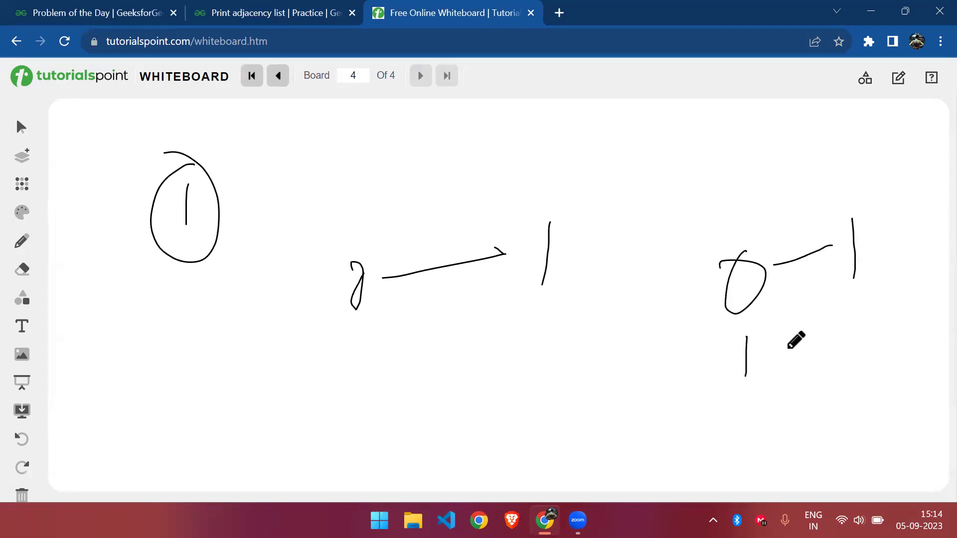
mouse_move(780, 346)
left_mouse_down()
mouse_move(875, 307)
mouse_move(866, 307)
left_mouse_up()
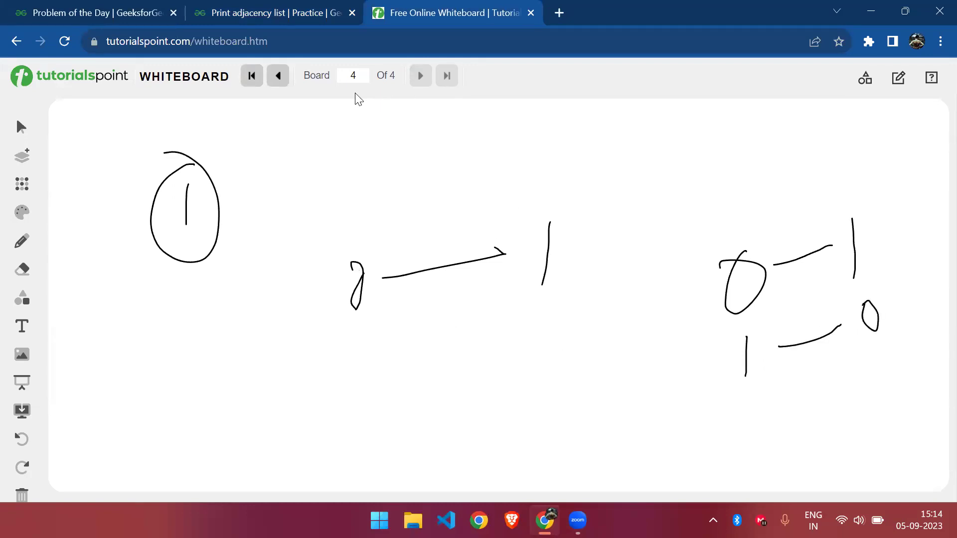
On a new fifth board, draw a 0→1 arrow
left_click(21, 157)
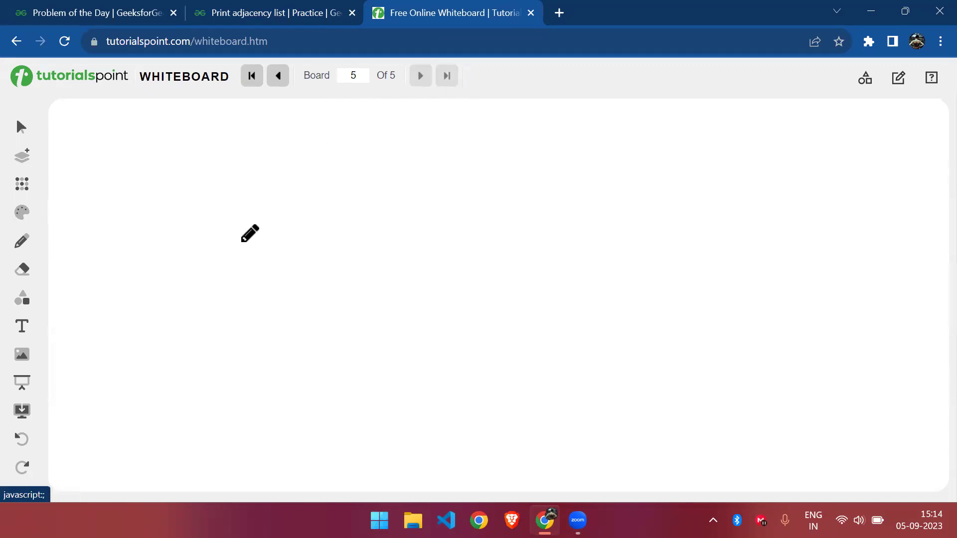
left_click_drag(265, 195, 254, 196)
mouse_move(316, 223)
left_mouse_down()
mouse_move(423, 201)
mouse_move(396, 227)
left_mouse_up()
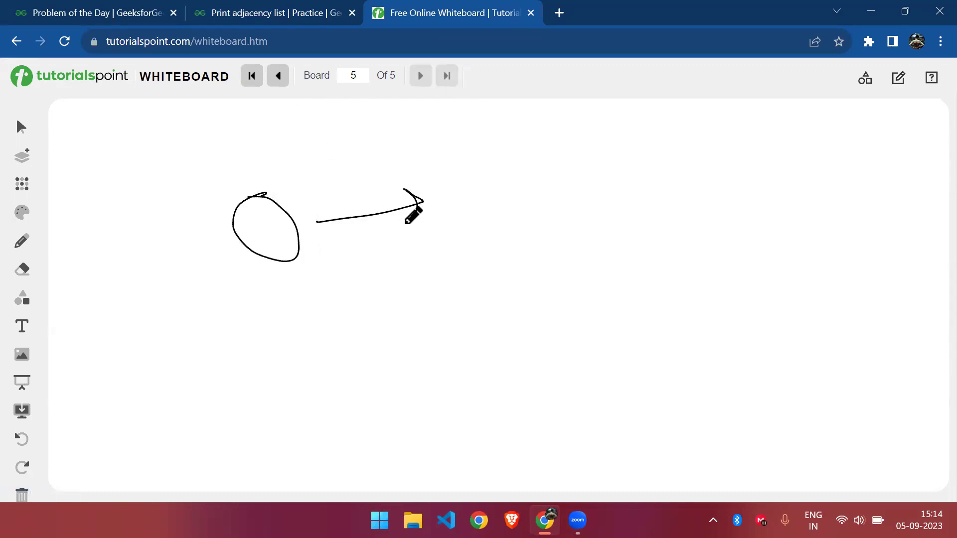
left_click_drag(470, 165, 475, 228)
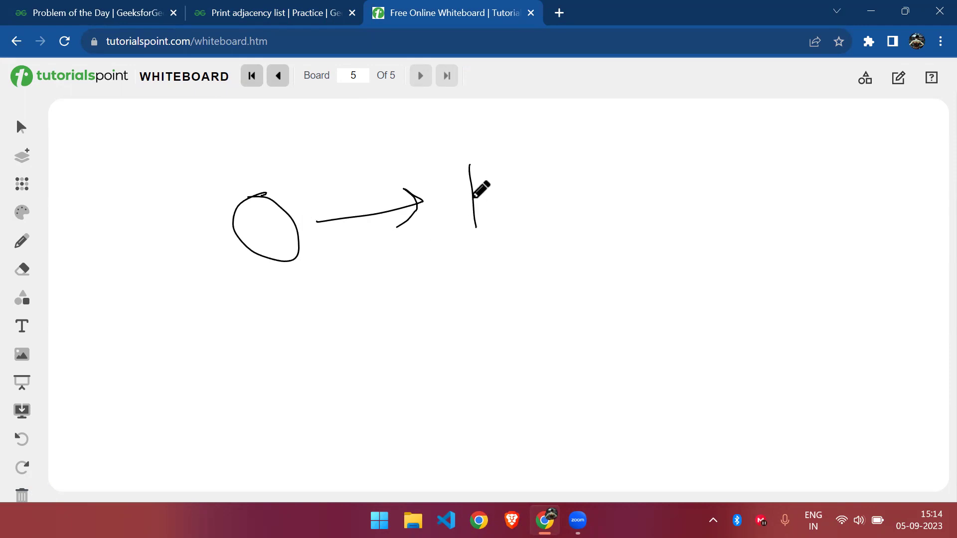
Write the braced pair {6, 1} beside the arrow and return to the Print adjacency list problem
left_click_drag(633, 256, 610, 290)
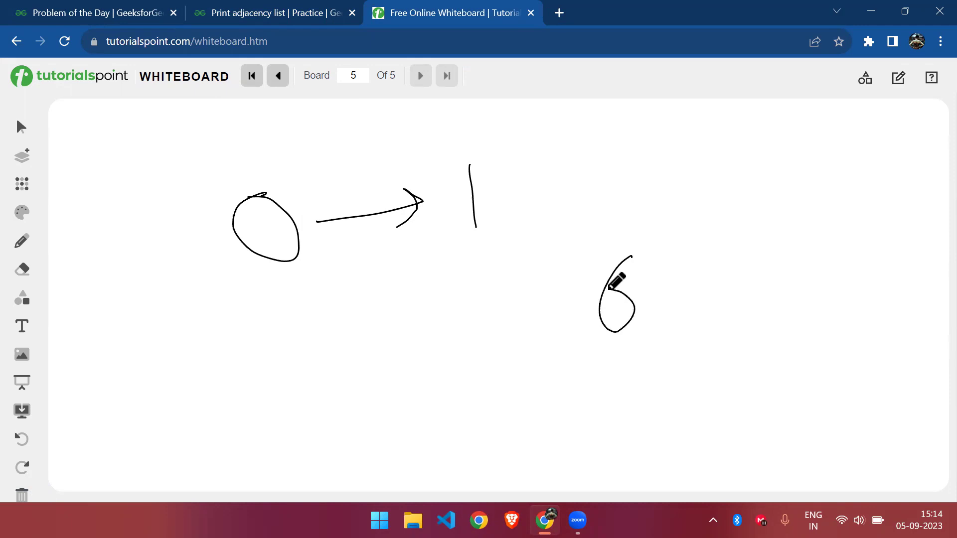
left_click_drag(694, 311, 681, 344)
left_click_drag(723, 246, 729, 323)
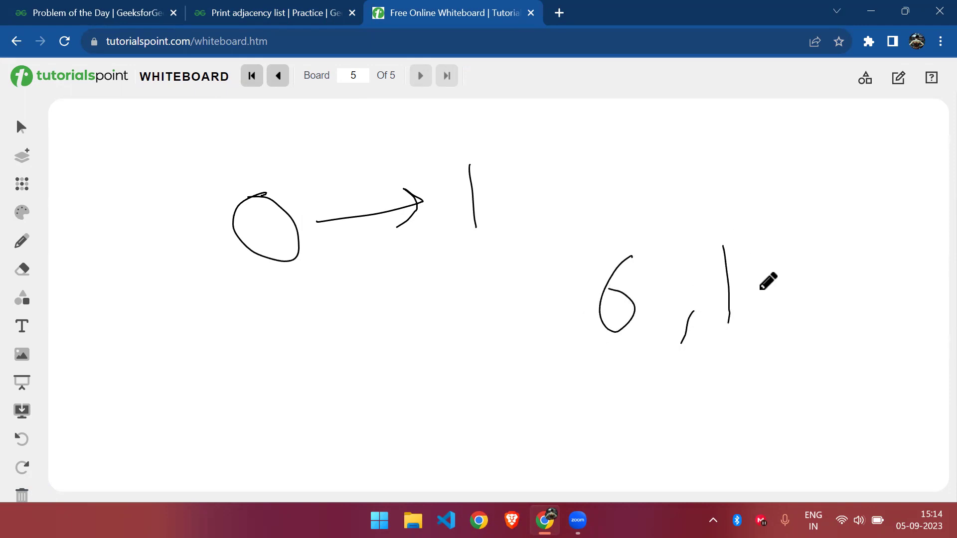
left_click_drag(749, 233, 763, 354)
mouse_move(573, 269)
left_mouse_down()
mouse_move(544, 330)
mouse_move(618, 398)
left_mouse_up()
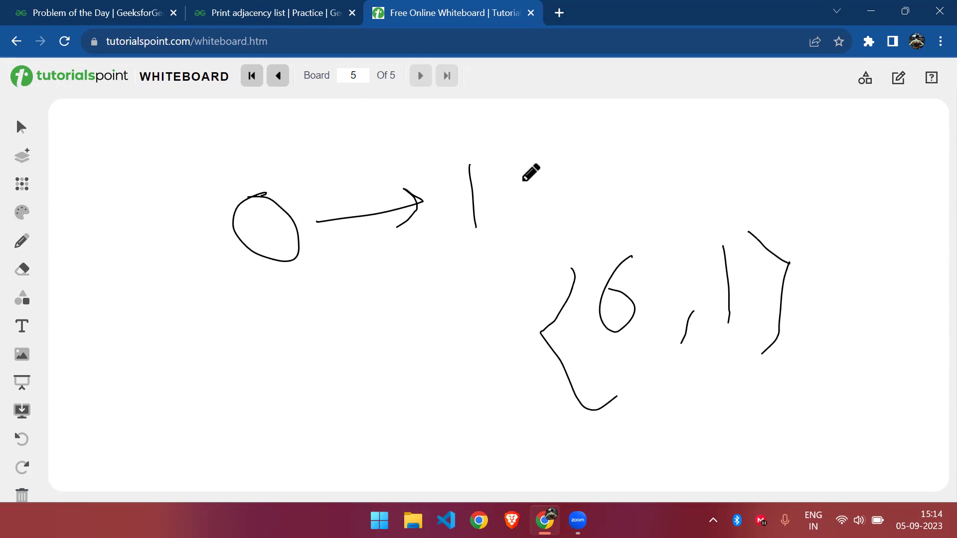
left_click(333, 7)
left_click(904, 118)
Reset printGraph to the template, declare vector<vector<int>> adj(V), and start a loop over the edges
left_click(665, 327)
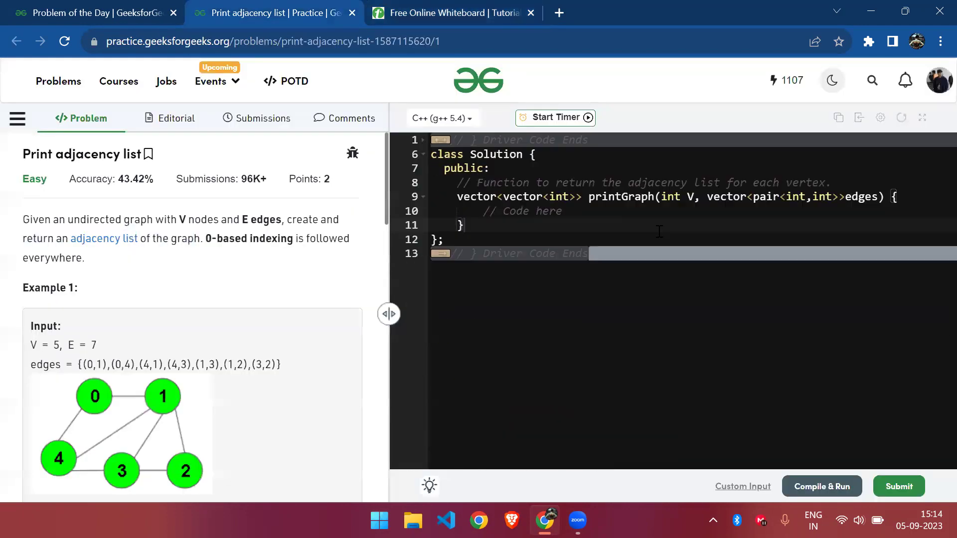
left_click_drag(554, 210, 478, 212)
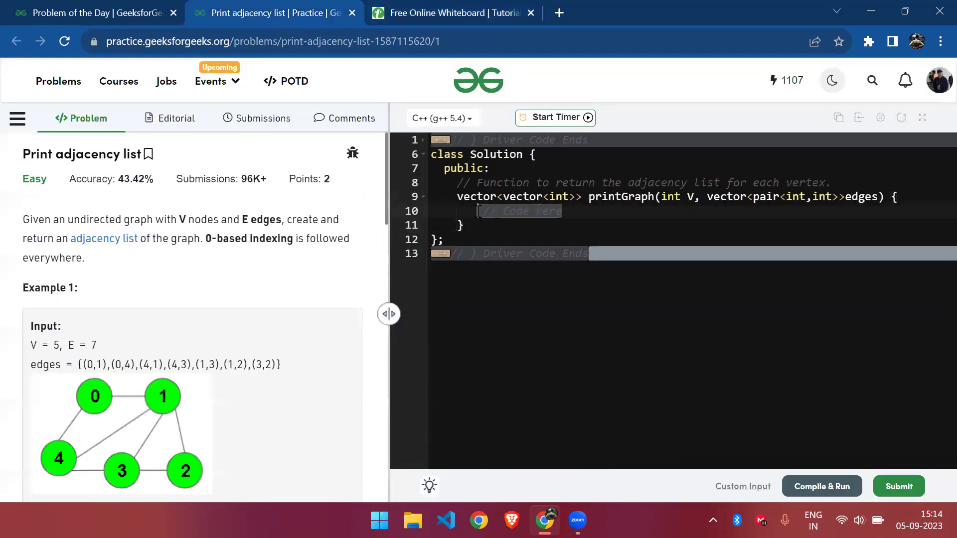
type("vecto")
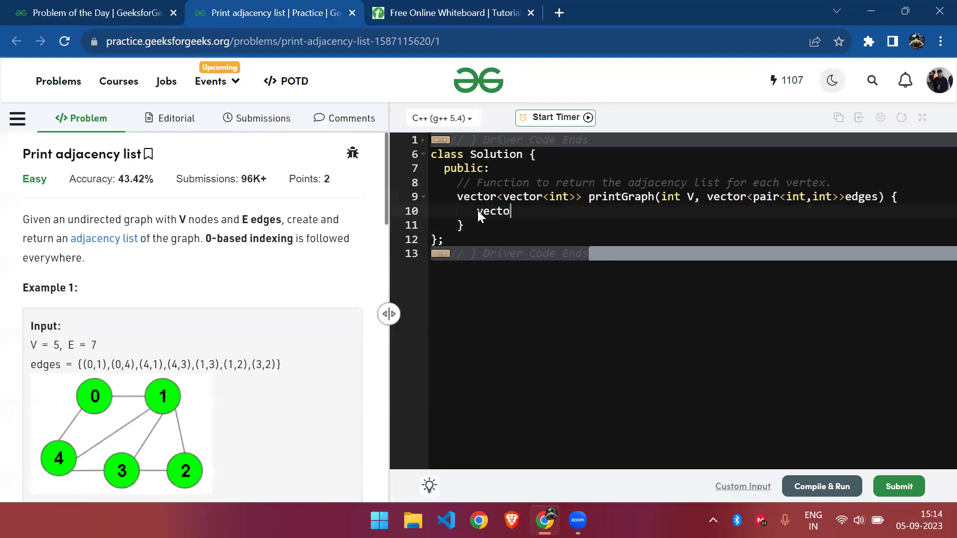
type("r<int")
key("BackSpace")
key("BackSpace")
key("BackSpace")
type("vect")
type("or<int>> adj")
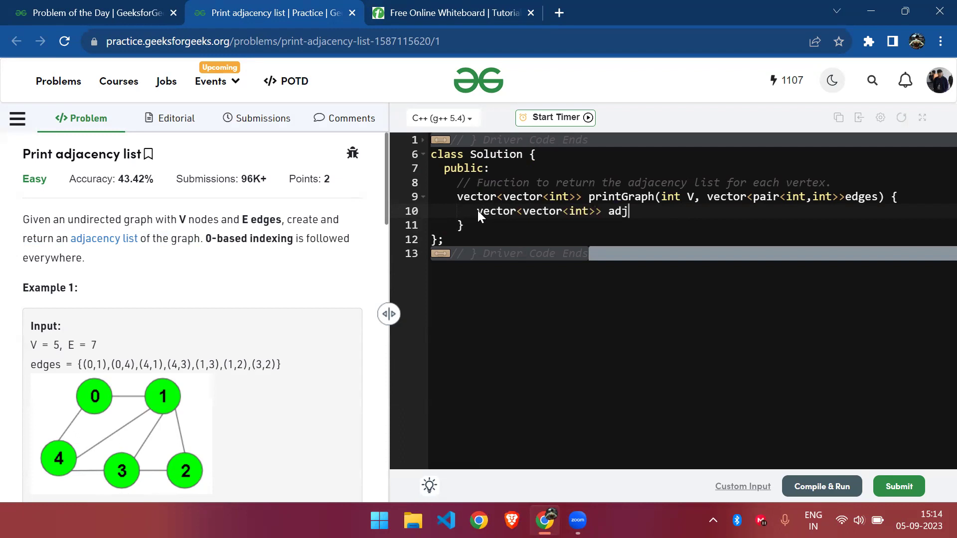
type("(V);")
key("Return")
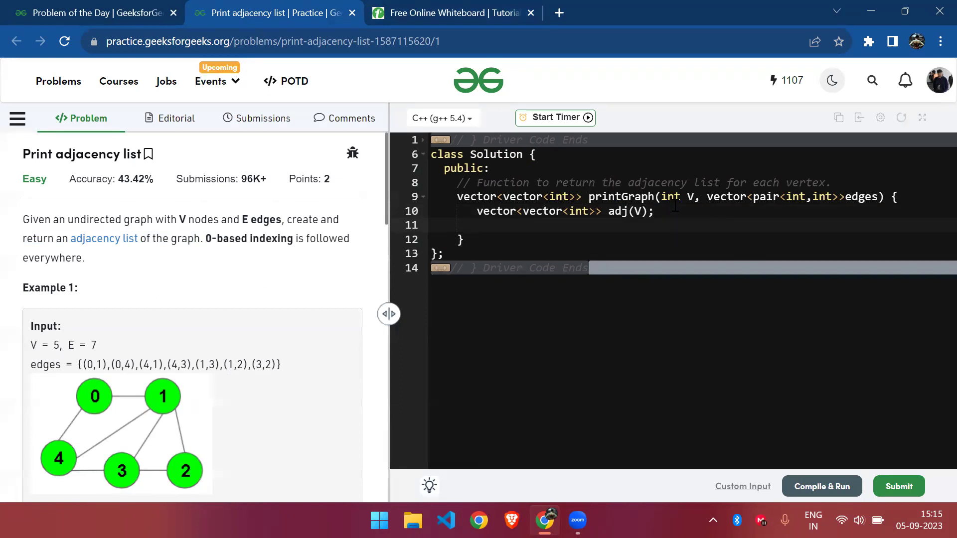
type("for(a")
type("uto iL")
key("BackSpace")
key("BackSpace")
type("ed")
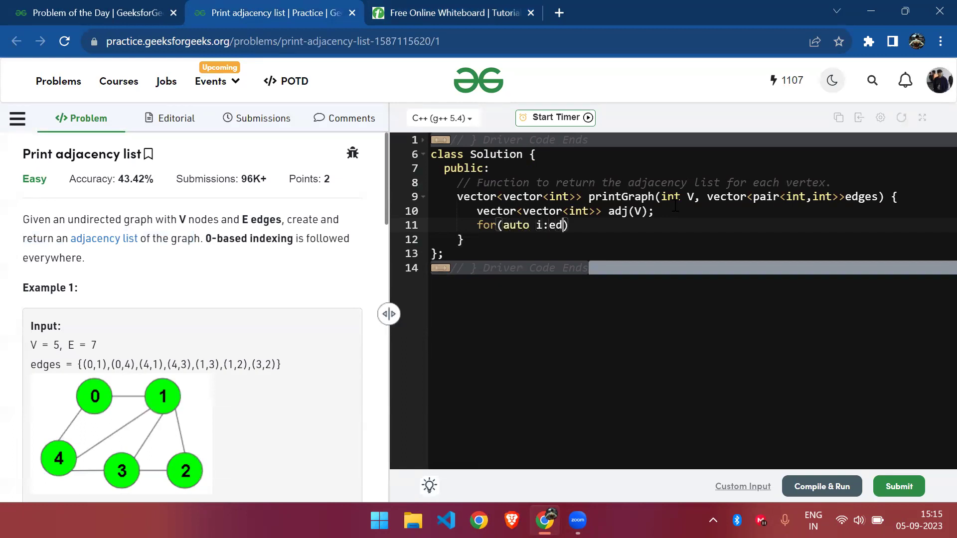
type("ges) {")
key("Return")
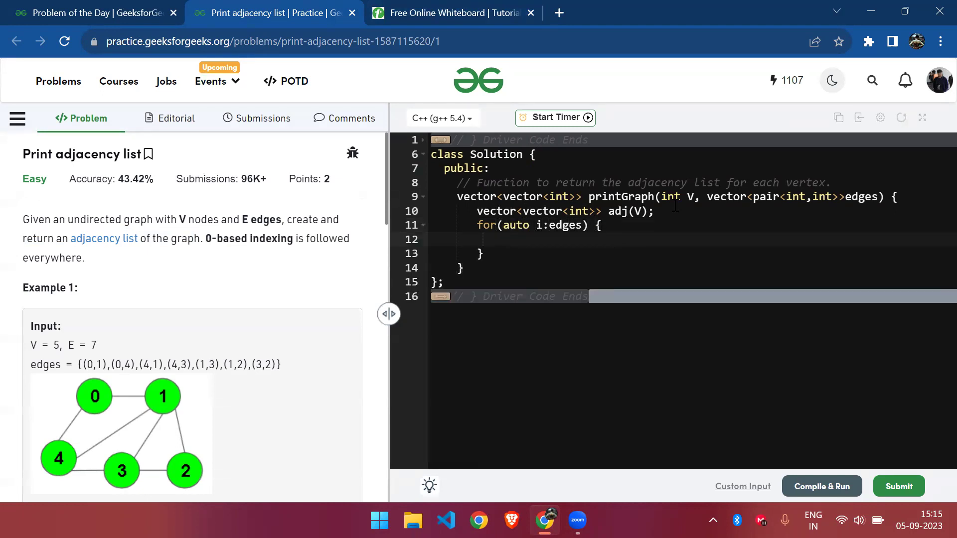
type("adj")
type("[i.")
type("first")
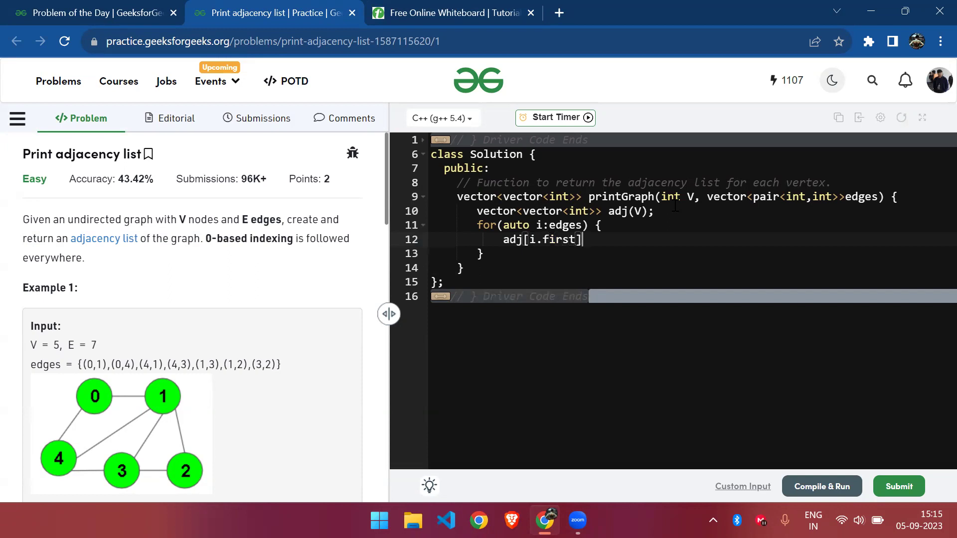
type("bback")
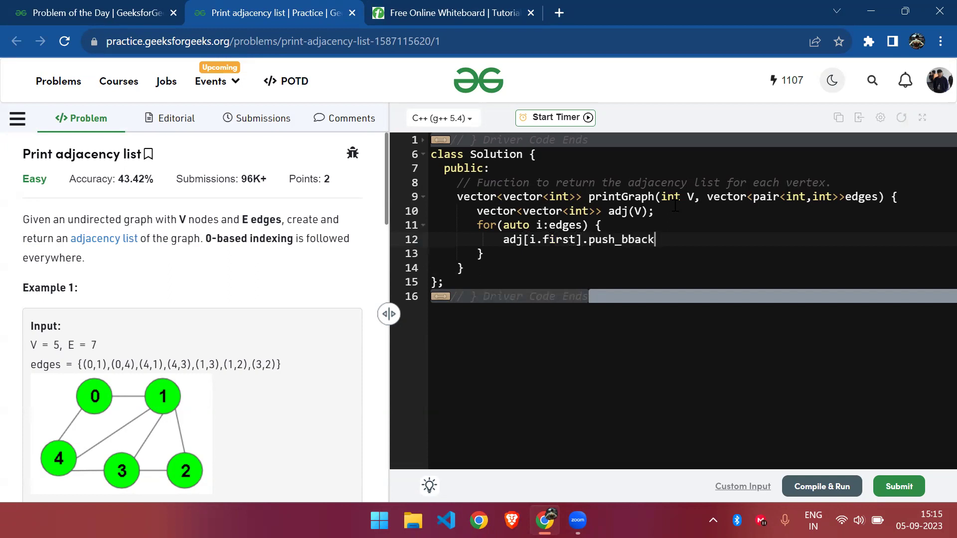
type("ack(")
type(".seocnd")
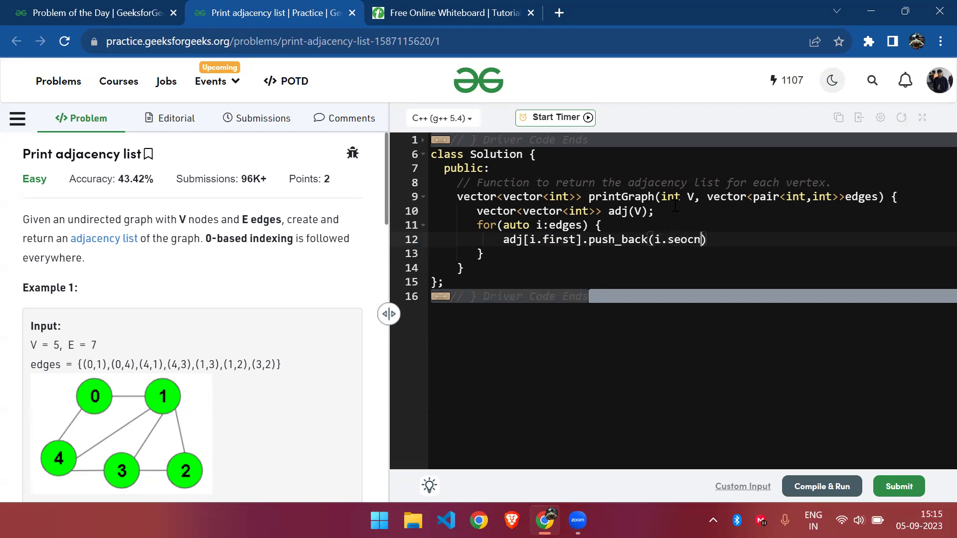
Fix the push_back line in the loop and duplicate it
key("BackSpace")
key("BackSpace")
key("BackSpace")
type("cond);")
mouse_move(722, 239)
left_mouse_down()
mouse_move(506, 239)
mouse_move(734, 238)
left_mouse_up()
key("ctrl+c")
left_click(509, 239)
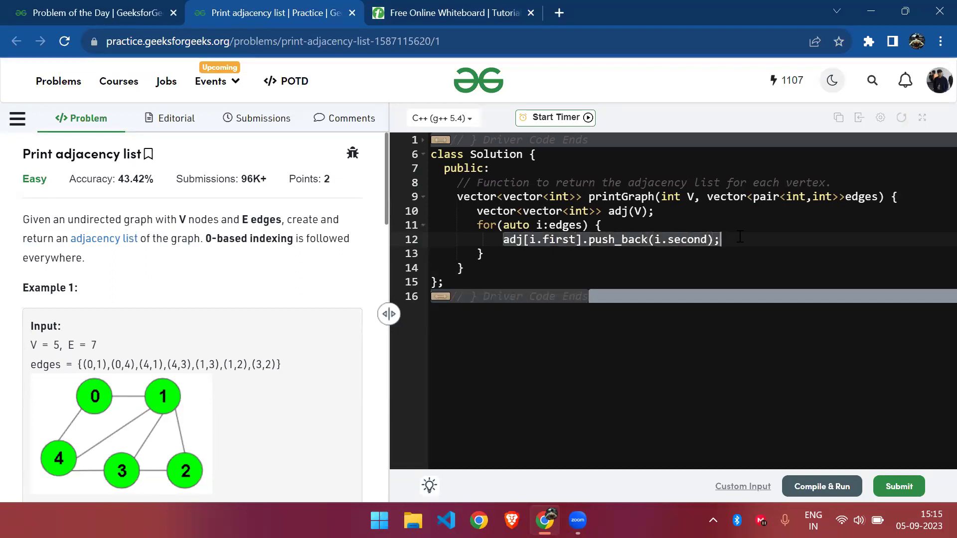
left_click(744, 237)
key("Return")
key("ctrl+v")
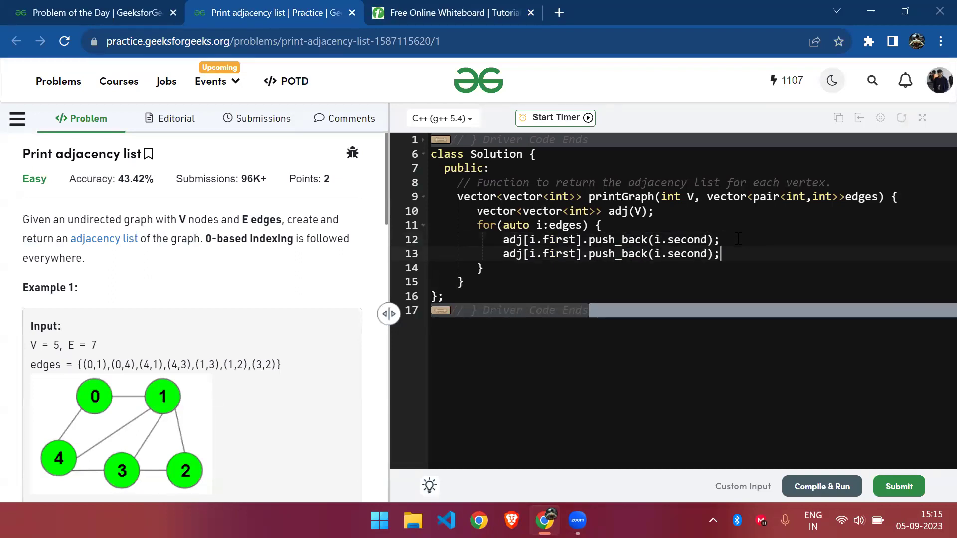
Change the duplicate so it indexes by second and pushes i.first, then add a line after the loop
double_click(688, 253)
key("ctrl+c")
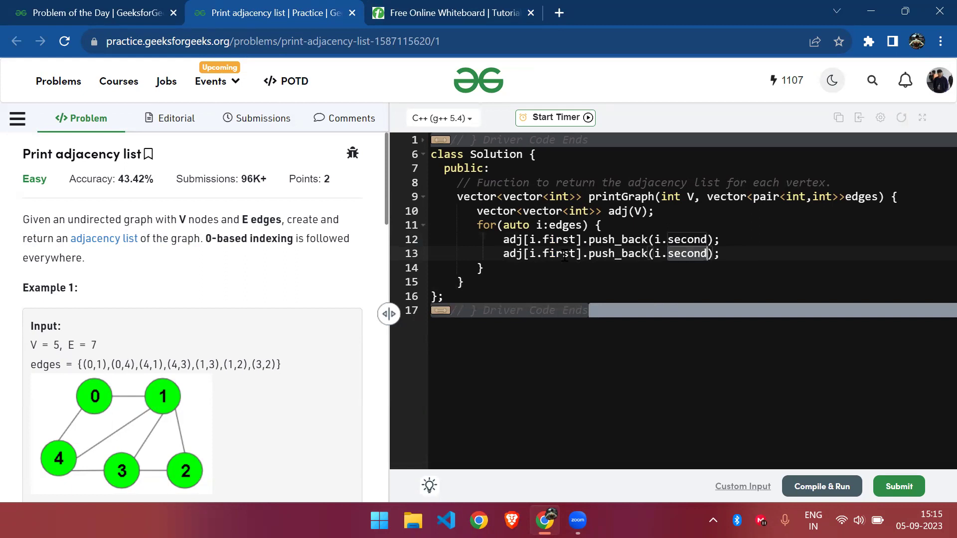
double_click(564, 254)
key("ctrl+v")
double_click(564, 239)
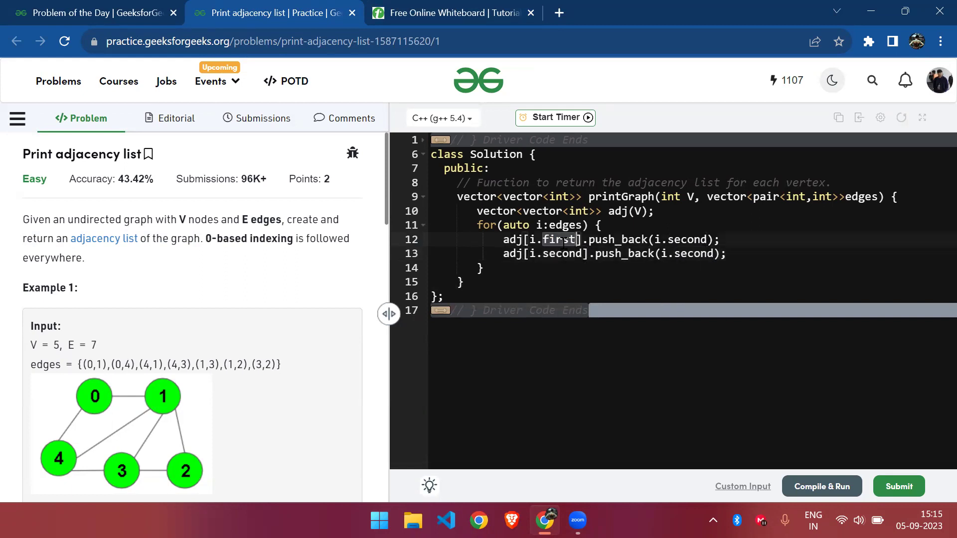
double_click(688, 254)
type("first")
left_click(628, 269)
key("Return")
type("re")
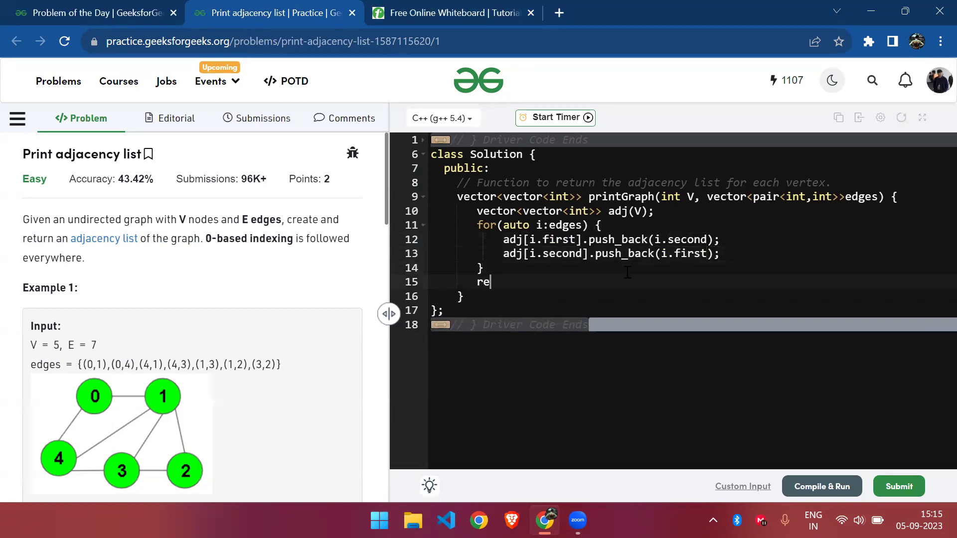
type("turn adj;")
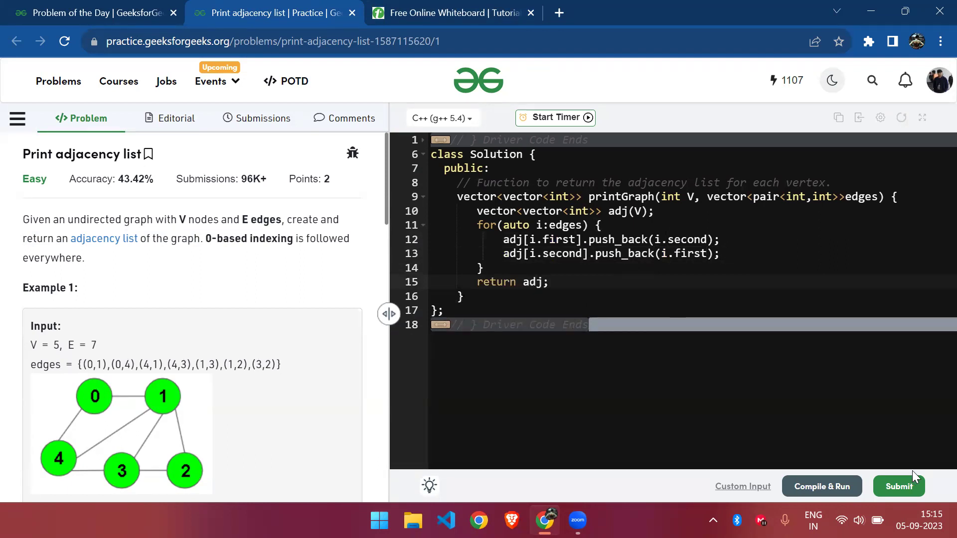
Run the solution, close the submission results, and briefly select the two push_back lines
left_click(903, 485)
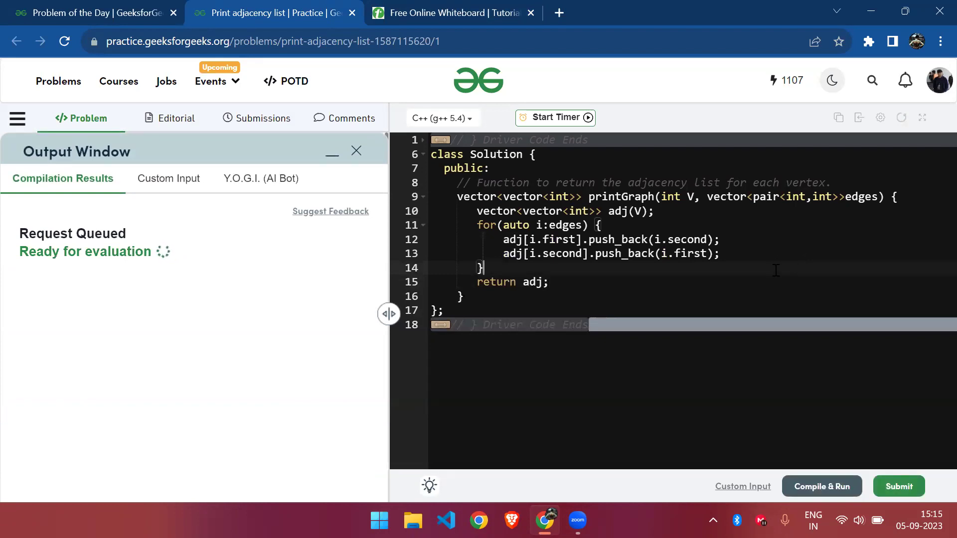
left_click(356, 151)
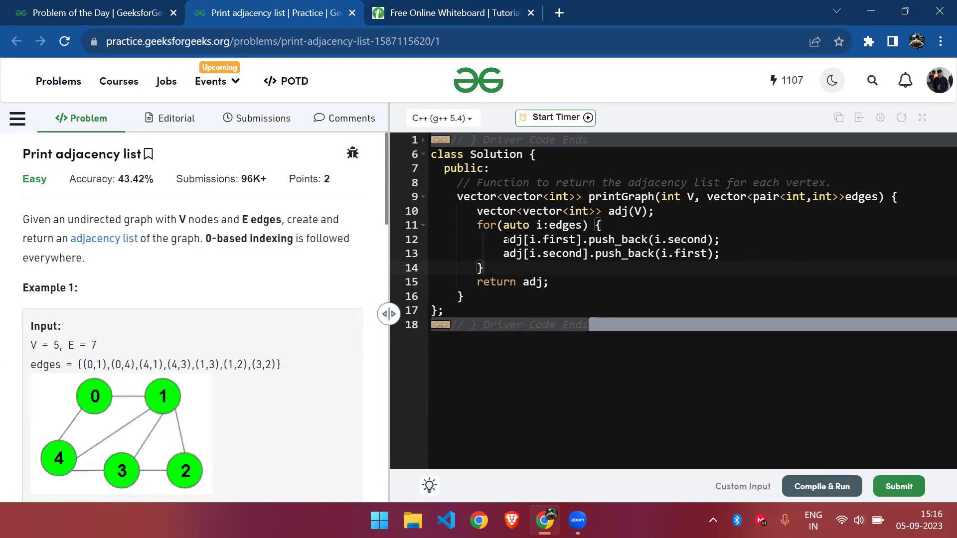
left_click_drag(506, 240, 720, 254)
left_click(720, 253)
Add a sixth board and write the first edge pair 0, 1 from the problem's edge list
left_click(394, 9)
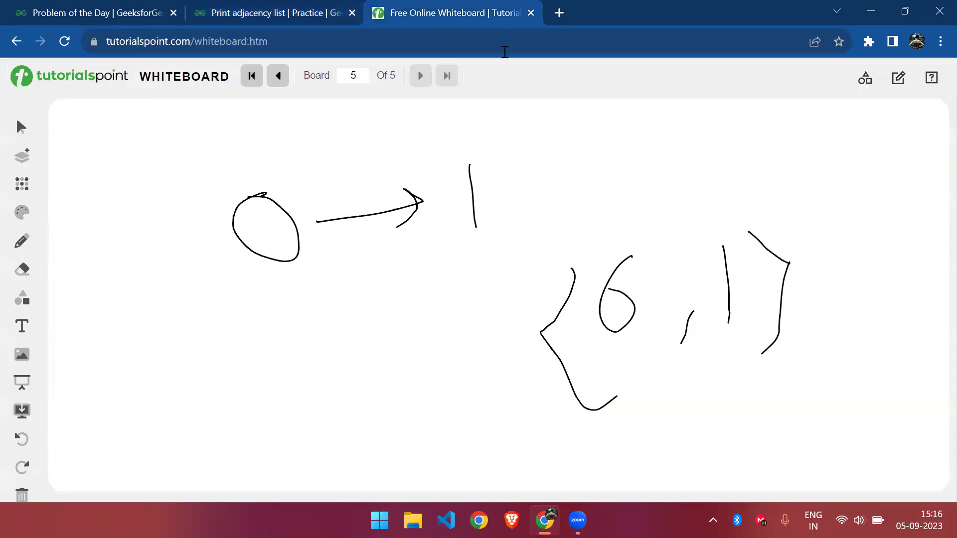
left_click(21, 156)
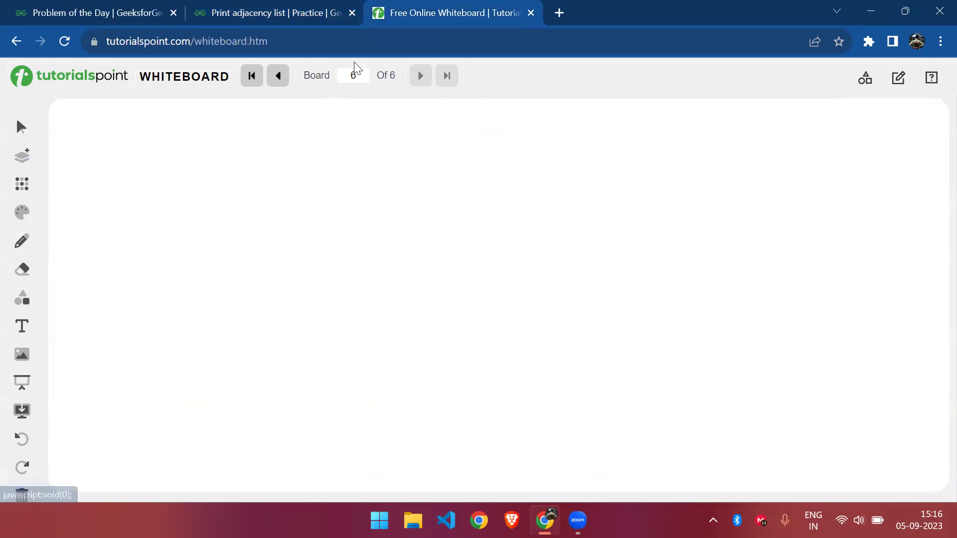
key("ctrl+shift+Tab")
scroll(183, 351, "down", 1)
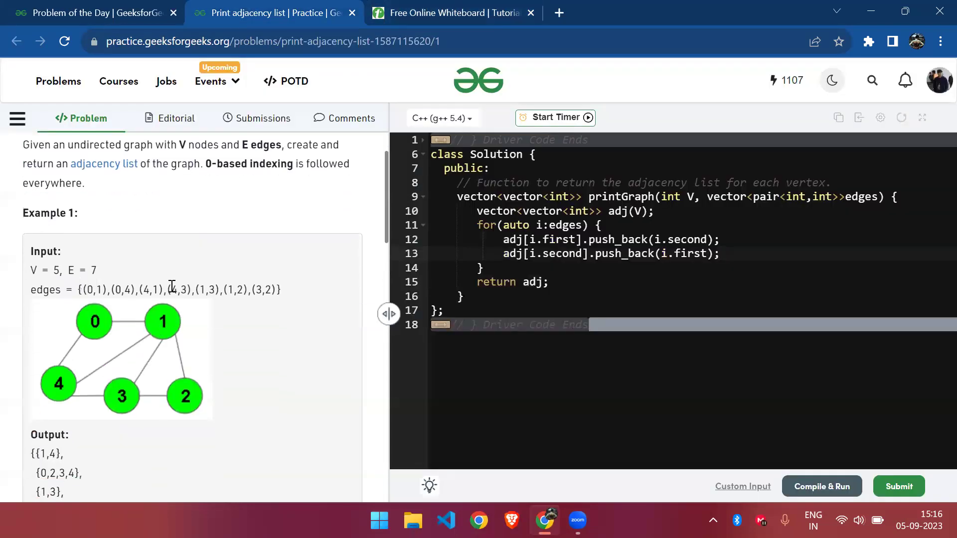
left_click(395, 9)
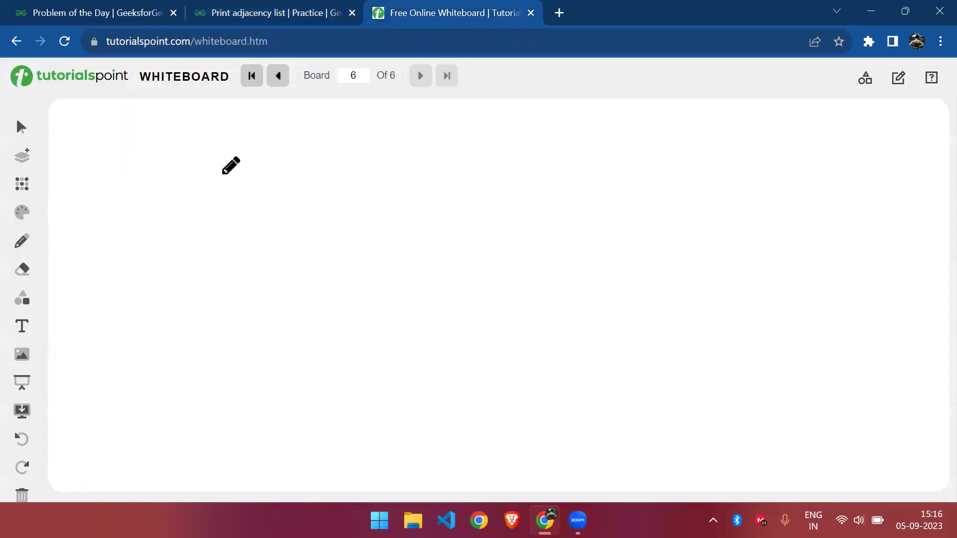
left_click_drag(220, 162, 212, 196)
left_click(277, 13)
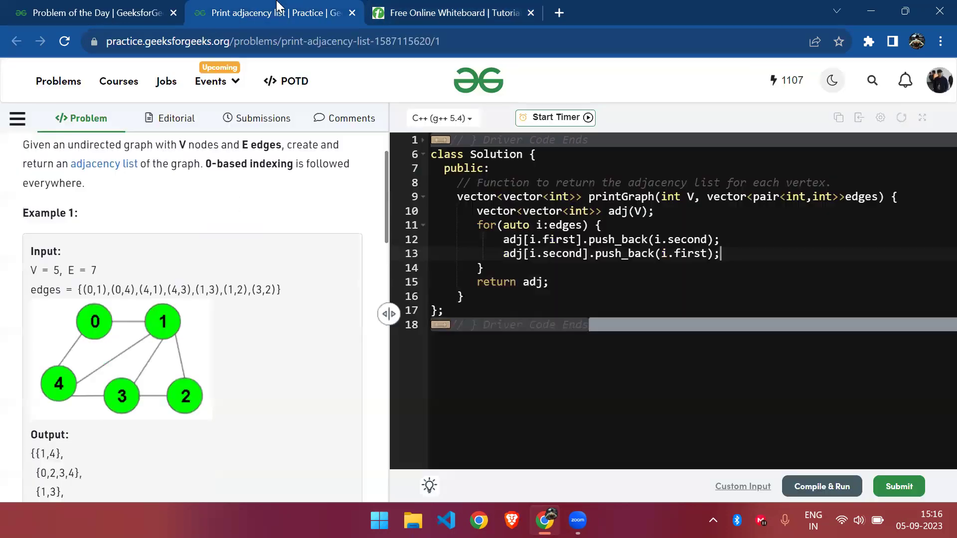
left_click(421, 8)
left_click_drag(295, 211, 281, 218)
left_click_drag(310, 151, 321, 211)
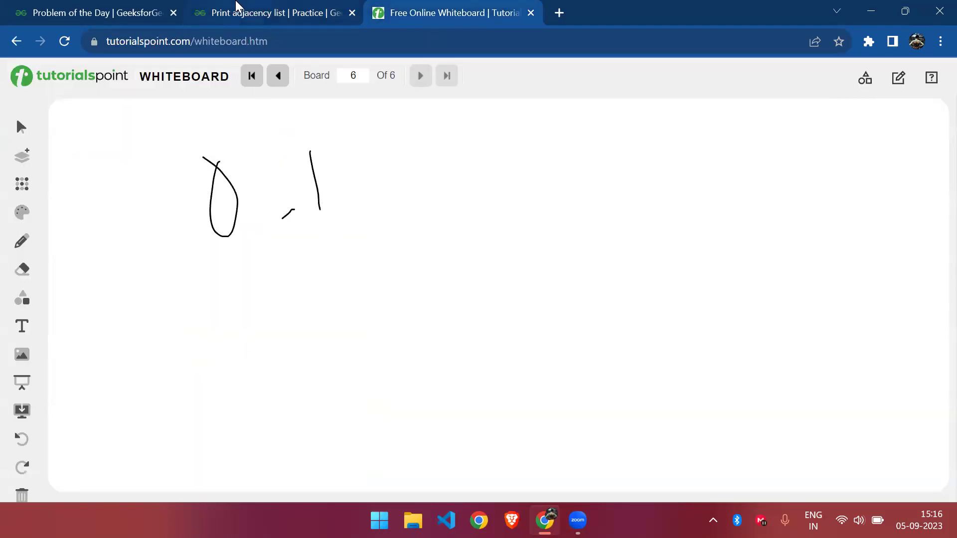
Write the edge pairs 0, 4 and 4, 1 beside the first pair
left_click(247, 13)
left_click(479, 21)
left_click_drag(486, 152, 486, 124)
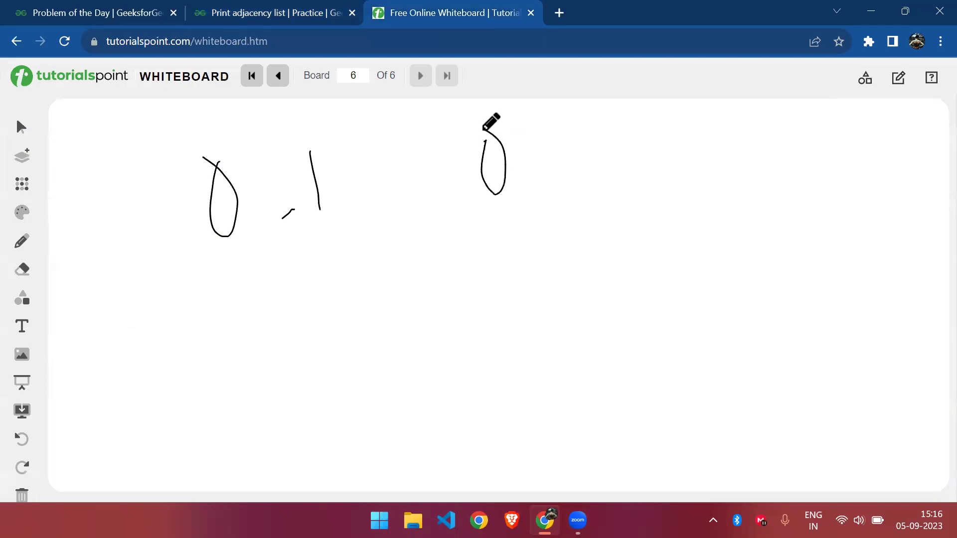
left_click_drag(525, 183, 524, 200)
left_click_drag(563, 127, 581, 187)
left_click(314, 6)
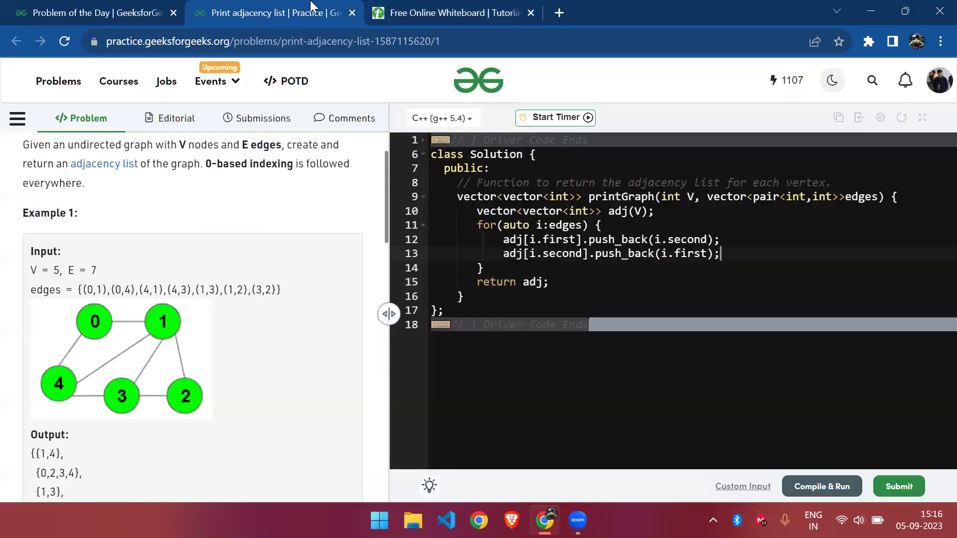
left_click(402, 7)
left_click_drag(702, 135, 737, 180)
mouse_move(734, 163)
left_mouse_down()
mouse_move(750, 212)
mouse_move(786, 217)
left_mouse_up()
left_click_drag(816, 135, 816, 151)
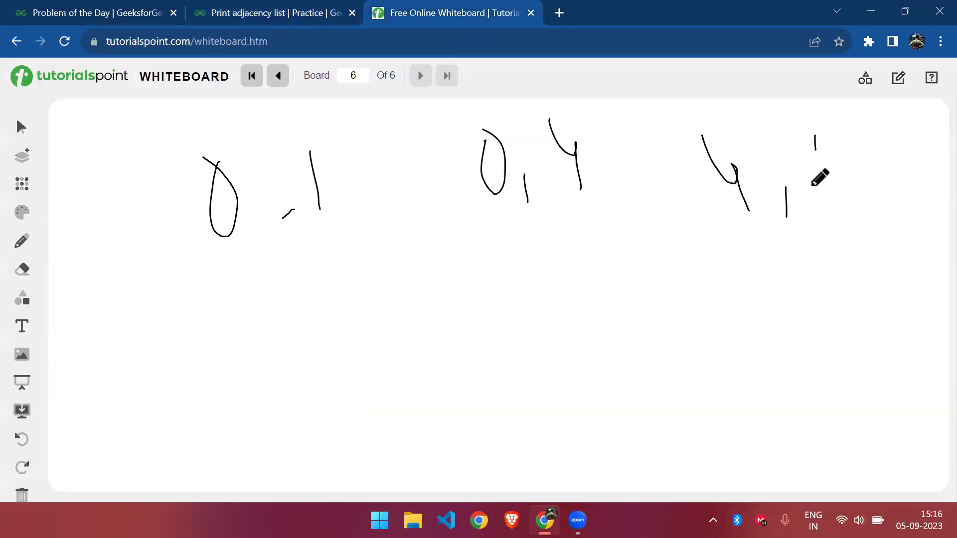
left_click_drag(813, 185, 814, 185)
Enclose the three pairs in braces as {0,1}, {0,4}, {4,1}
left_click(223, 7)
left_click(478, 9)
left_click_drag(260, 287, 265, 308)
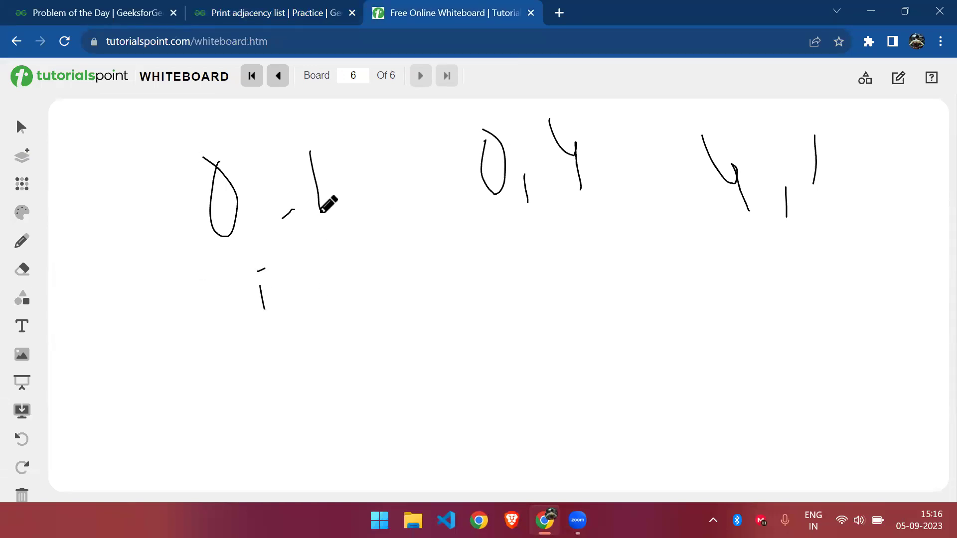
left_click_drag(172, 151, 266, 239)
left_click_drag(316, 113, 320, 254)
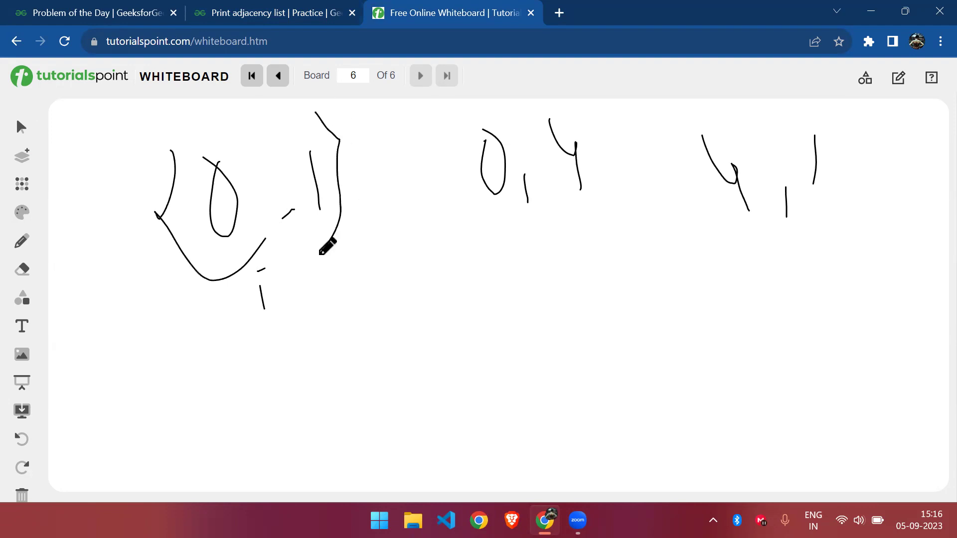
left_click_drag(472, 121, 526, 230)
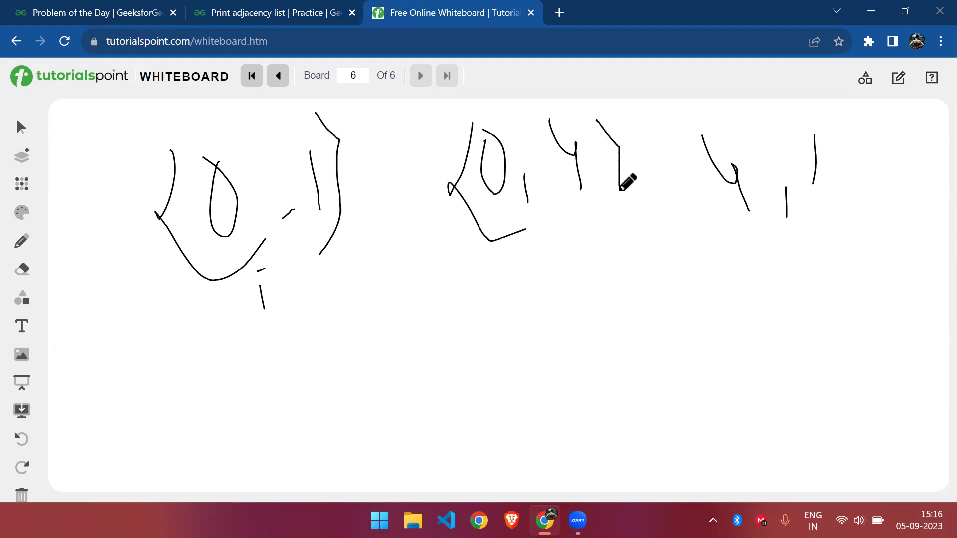
left_click_drag(597, 120, 614, 207)
left_click_drag(678, 116, 709, 199)
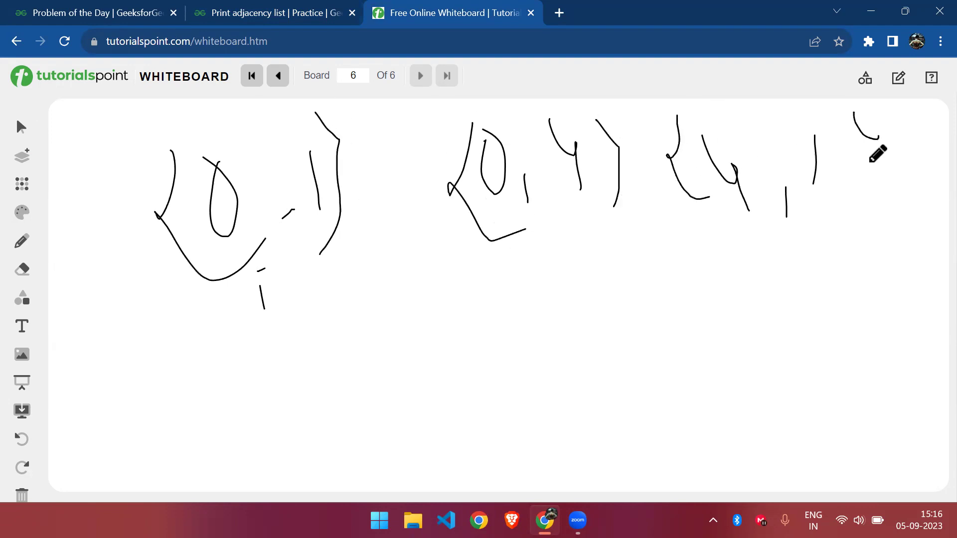
left_click_drag(854, 112, 848, 199)
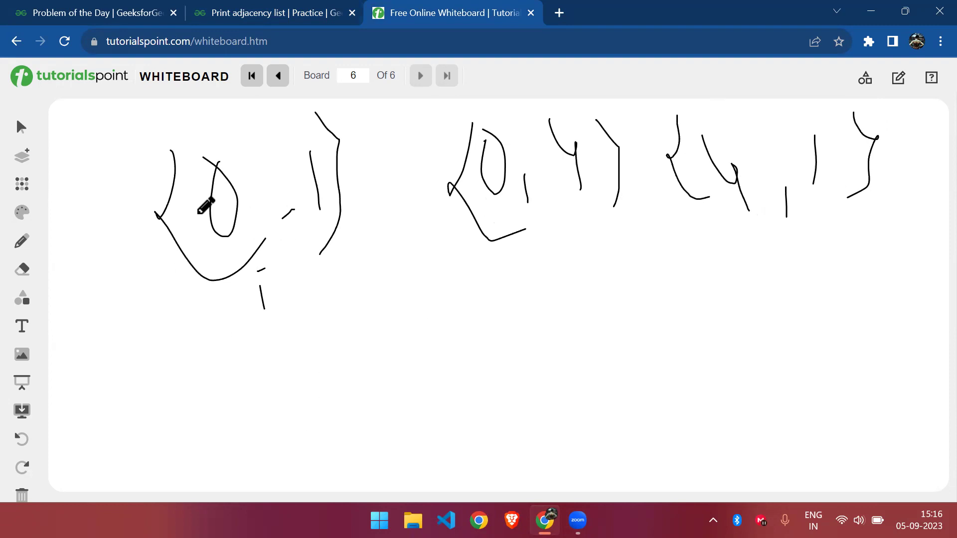
Write the arrows 0→1 and 1→0 below the edge pairs
left_click_drag(435, 351, 437, 353)
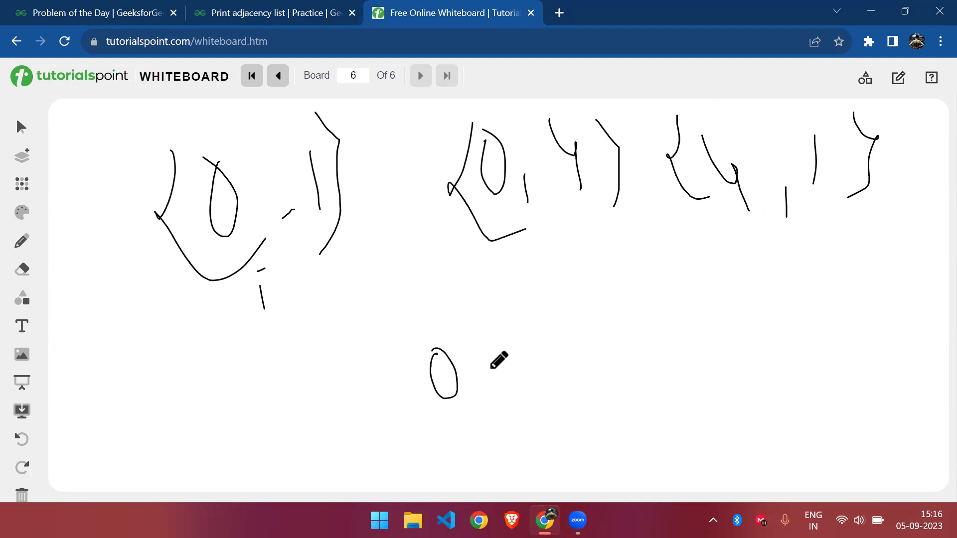
mouse_move(489, 368)
left_mouse_down()
mouse_move(541, 369)
mouse_move(533, 394)
left_mouse_up()
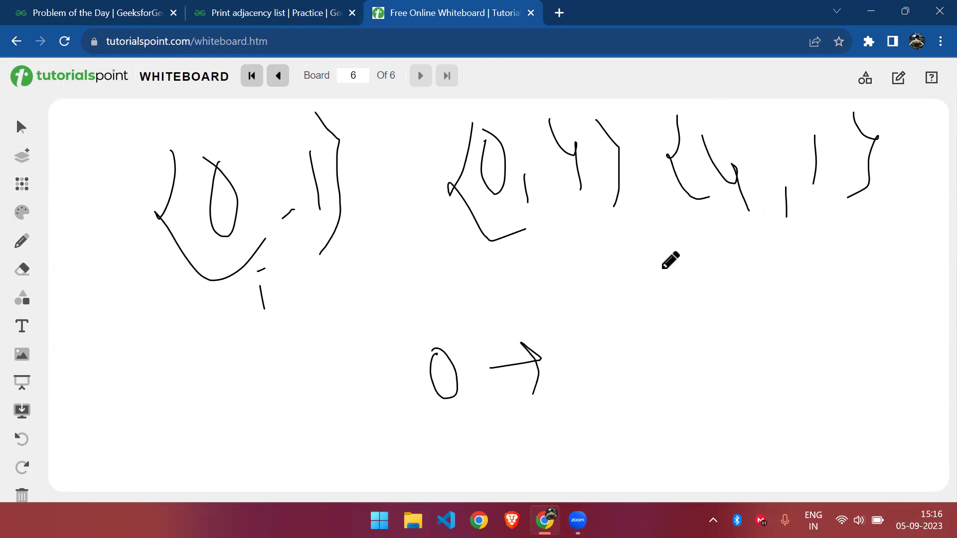
left_click_drag(574, 323, 588, 408)
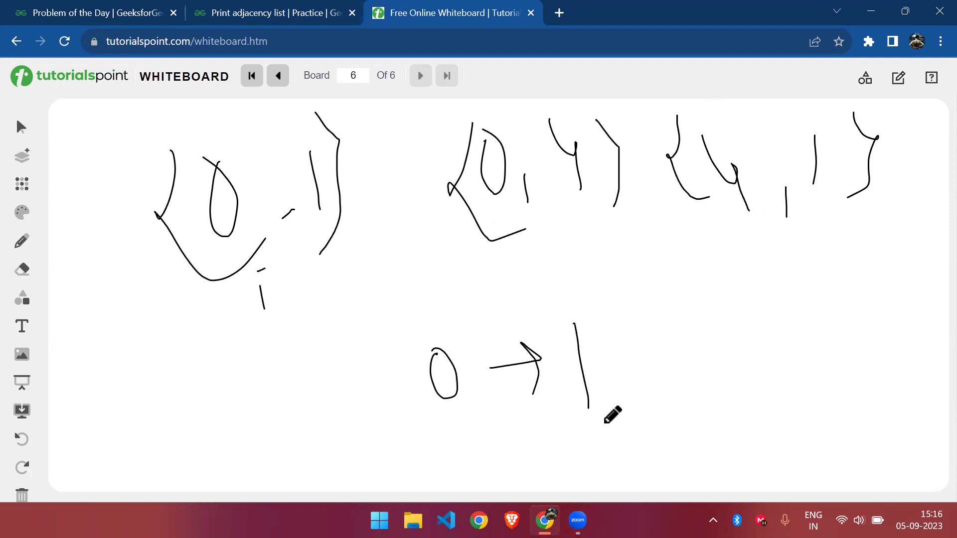
left_click(279, 11)
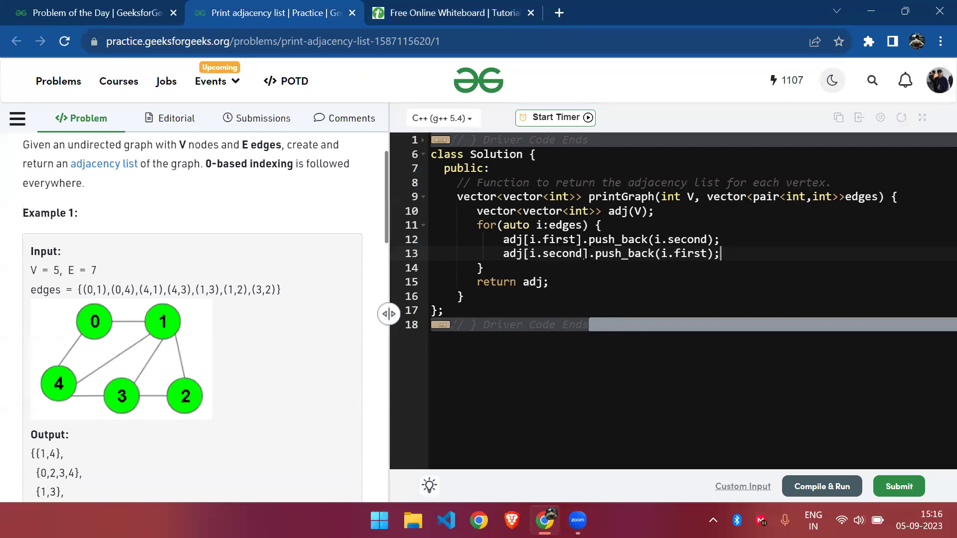
left_click(423, 8)
left_click_drag(441, 426, 451, 465)
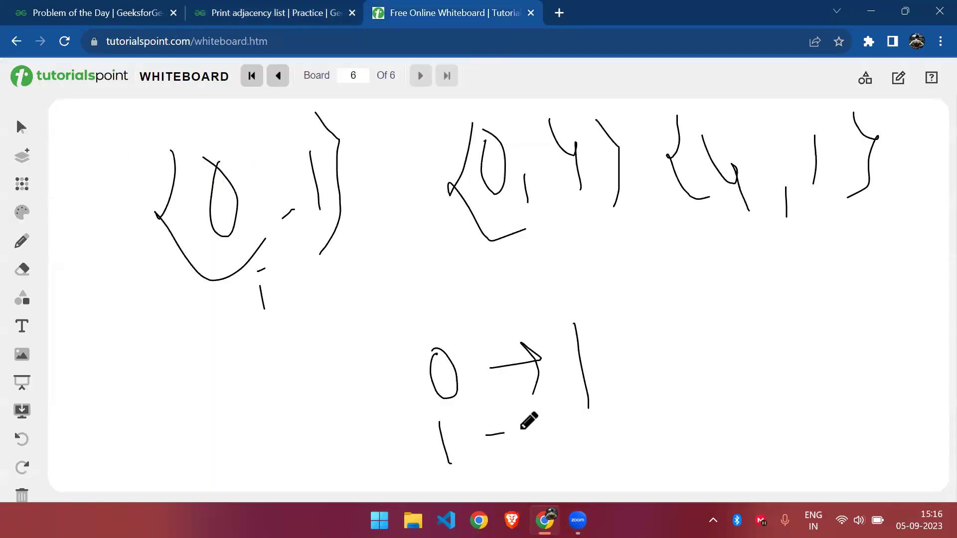
left_click_drag(486, 436, 518, 443)
mouse_move(566, 408)
left_mouse_down()
mouse_move(568, 424)
mouse_move(566, 407)
left_mouse_up()
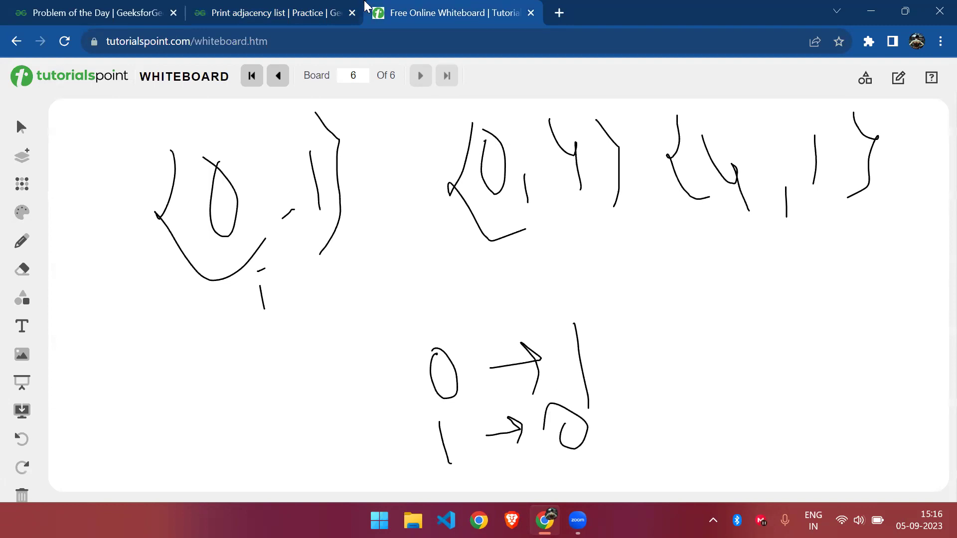
Back on the problem, highlight the example's edges list
left_click(244, 9)
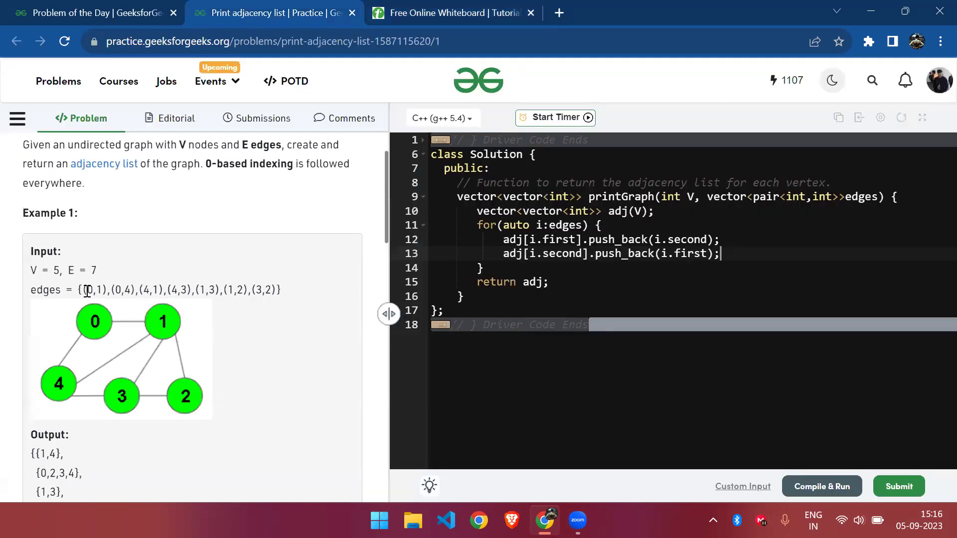
left_click_drag(87, 290, 281, 290)
left_click(414, 318)
scroll(247, 326, "up", 2)
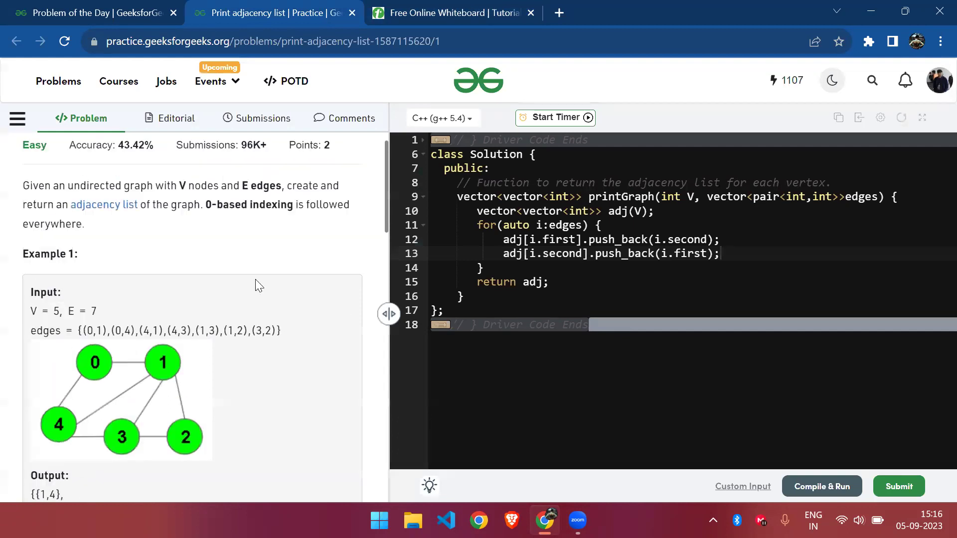